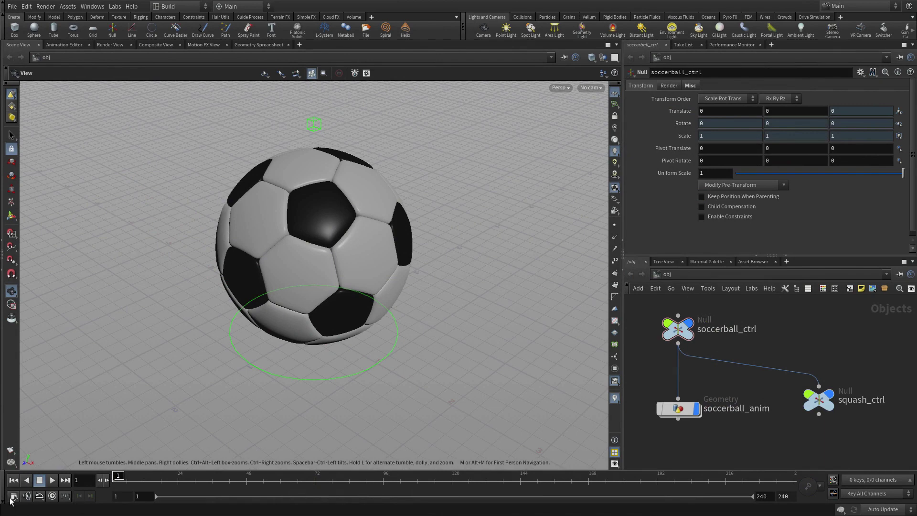
# - Set the playback range end frame to 120 in Global Animation Options
pyautogui.click(12, 498)
pyautogui.doubleClick(126, 250)
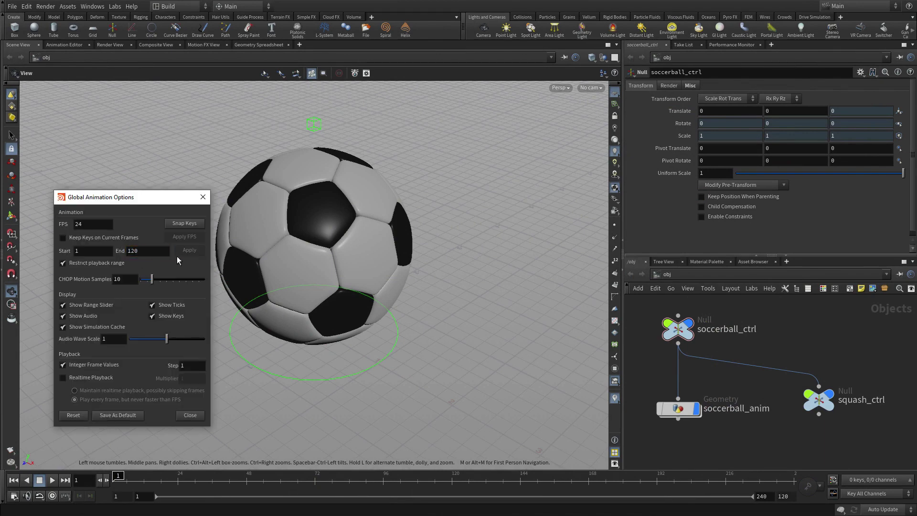
pyautogui.press('Return')
pyautogui.click(189, 251)
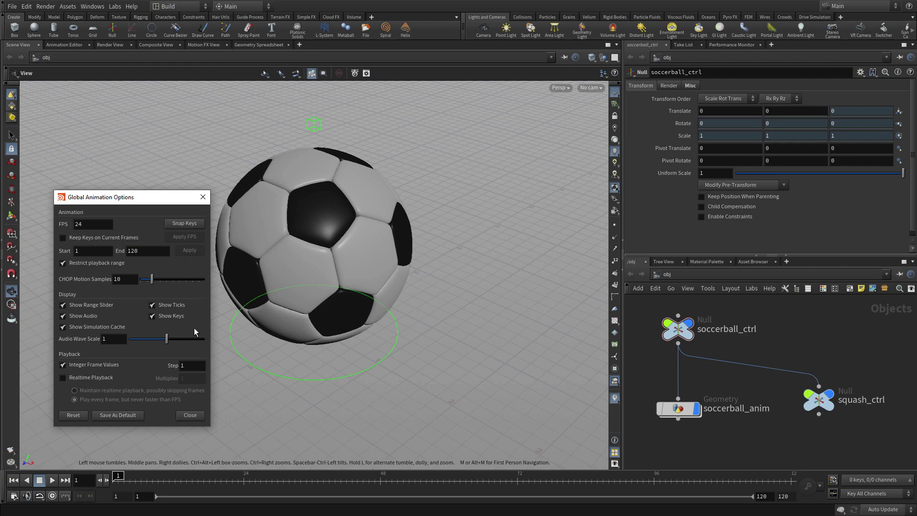
pyautogui.click(190, 415)
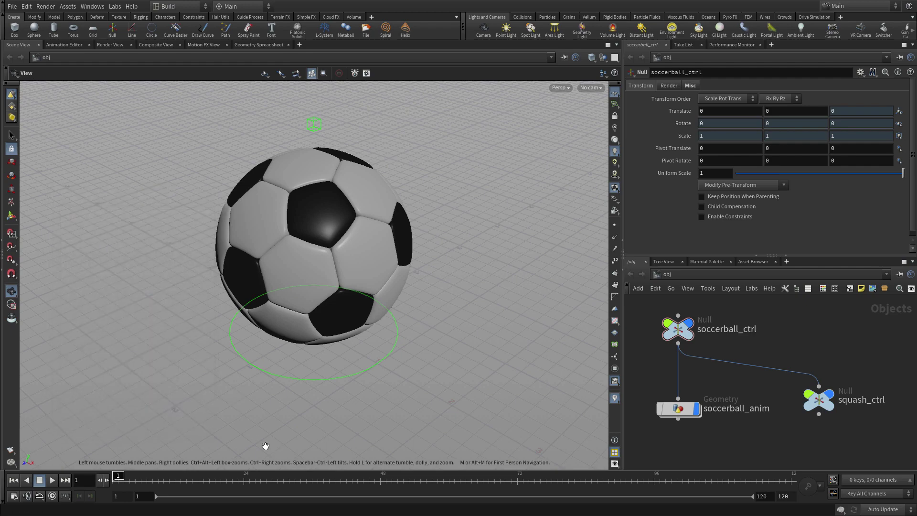
# - Dolly and pan the viewport out so the soccer ball sits small on the grid
pyautogui.moveTo(450, 301); pyautogui.dragTo(248, 340, button='right')
pyautogui.moveTo(248, 340); pyautogui.dragTo(287, 358, button='middle')
pyautogui.moveTo(286, 357); pyautogui.dragTo(253, 338, button='right')
pyautogui.moveTo(291, 339); pyautogui.dragTo(210, 297, button='middle')
pyautogui.moveTo(210, 297); pyautogui.dragTo(318, 311, button='right')
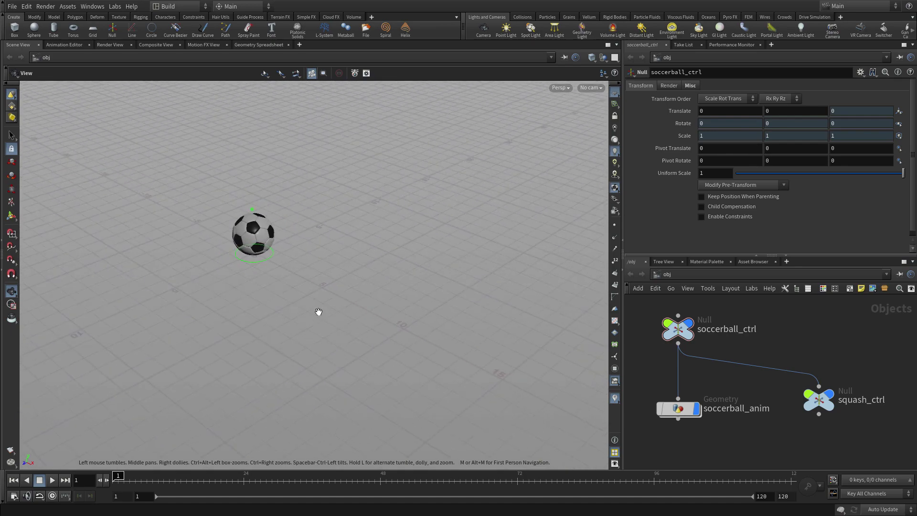
# - Pose soccerball_ctrl at X -14.9386 and key it at frame 1
pyautogui.click(12, 202)
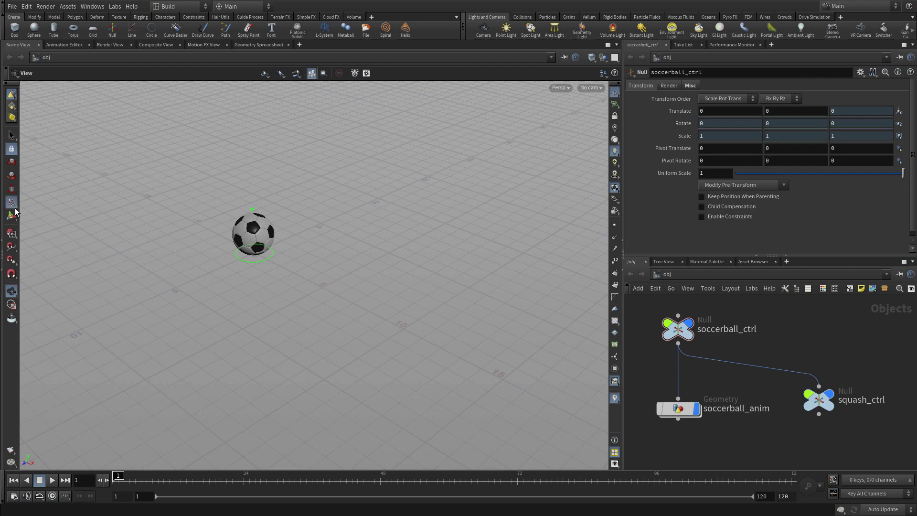
pyautogui.click(267, 262)
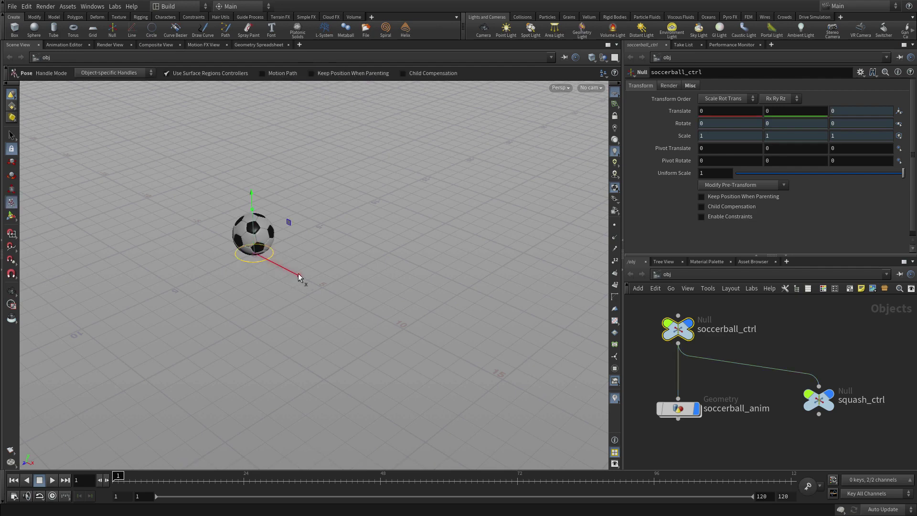
pyautogui.moveTo(299, 276); pyautogui.dragTo(128, 198)
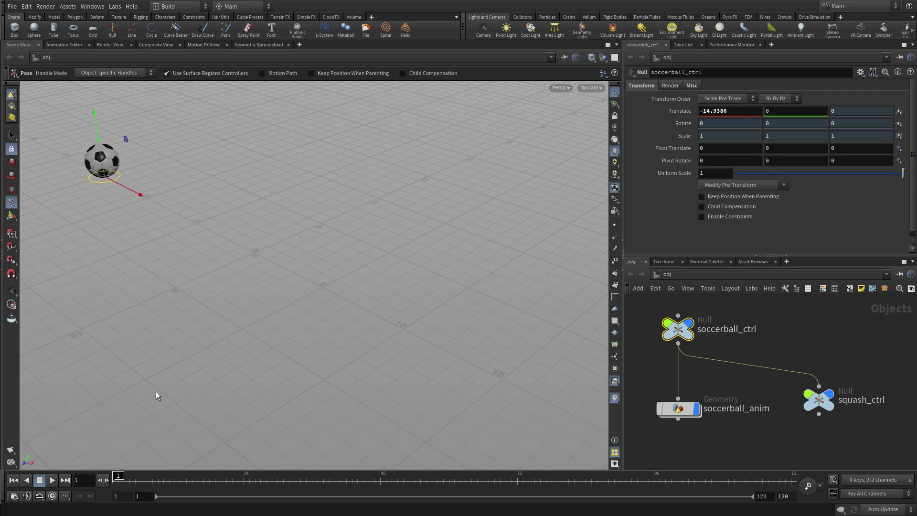
pyautogui.press('k')
# - At frame 120, move the ball to X 15.1272, key it, and preview the travel
pyautogui.click(377, 476)
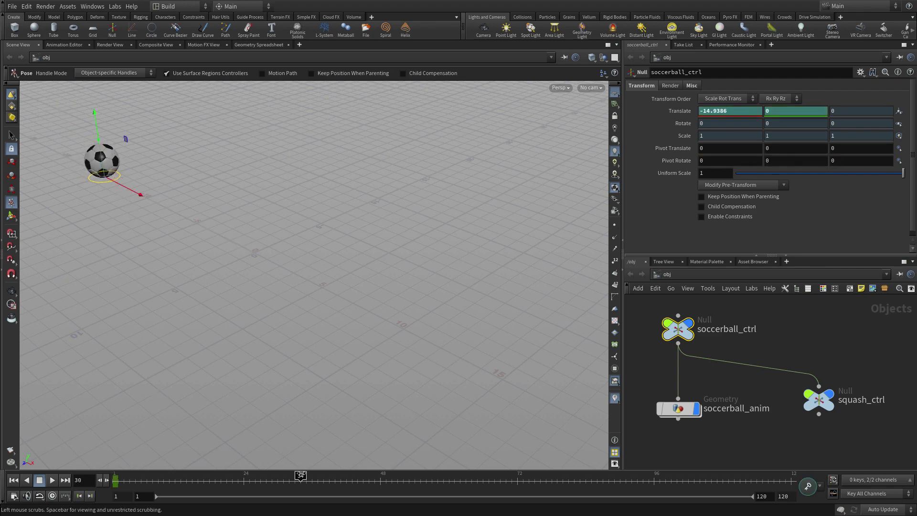
pyautogui.moveTo(404, 475); pyautogui.dragTo(790, 476)
pyautogui.moveTo(131, 197); pyautogui.dragTo(589, 402)
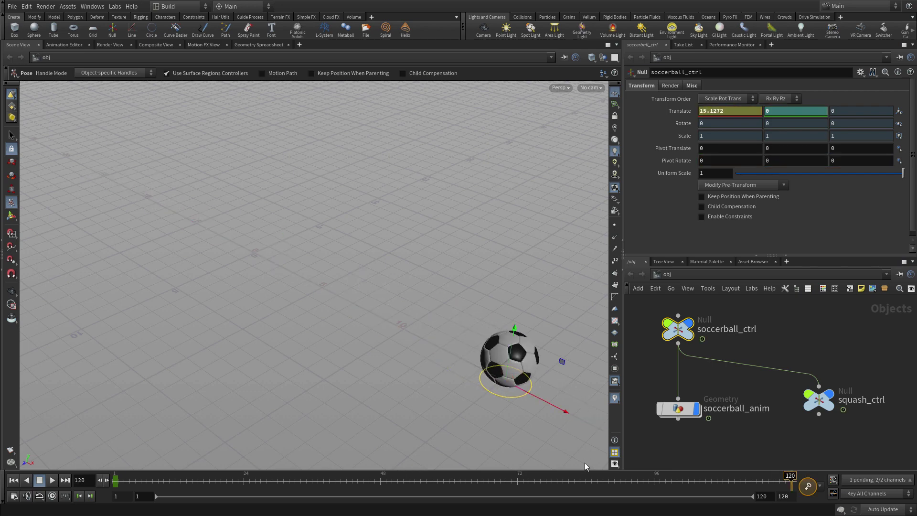
pyautogui.press('k')
pyautogui.moveTo(224, 478); pyautogui.dragTo(100, 470)
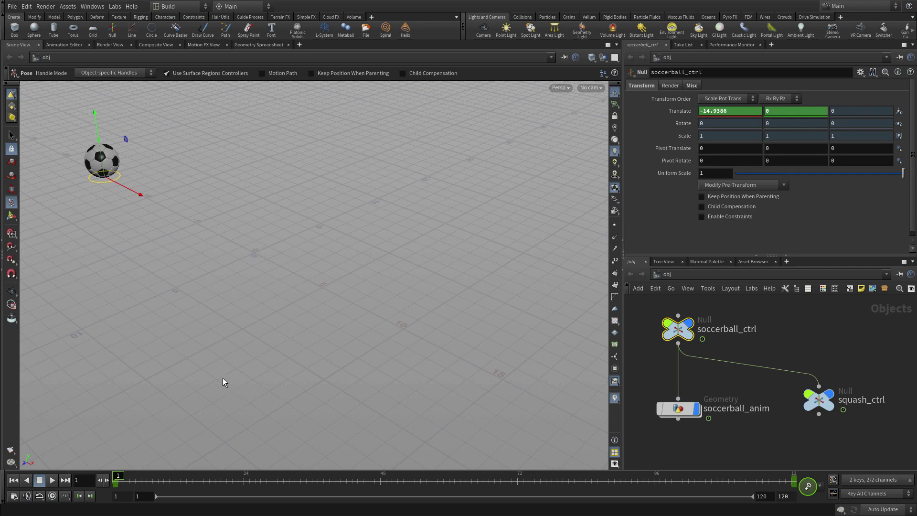
# - Key the ball's ground-contact positions at frames 12 and 36
pyautogui.press('Escape')
pyautogui.moveTo(159, 342); pyautogui.dragTo(274, 370)
pyautogui.press('Escape')
pyautogui.moveTo(120, 476); pyautogui.dragTo(184, 473)
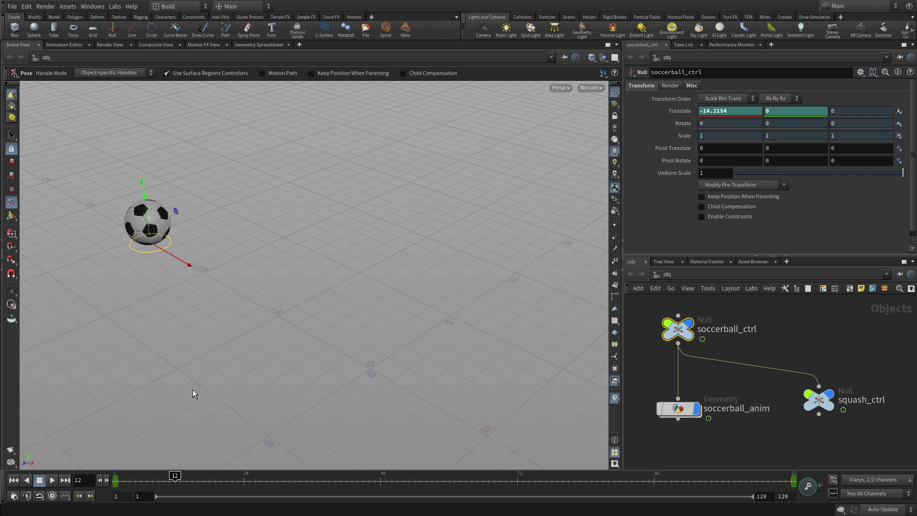
pyautogui.press('k')
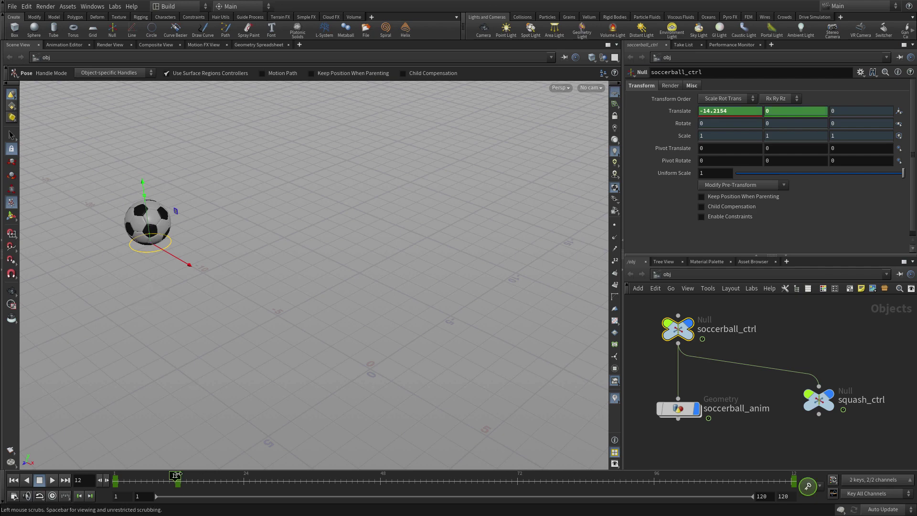
pyautogui.moveTo(176, 474); pyautogui.dragTo(115, 480)
pyautogui.press('k')
pyautogui.press('k')
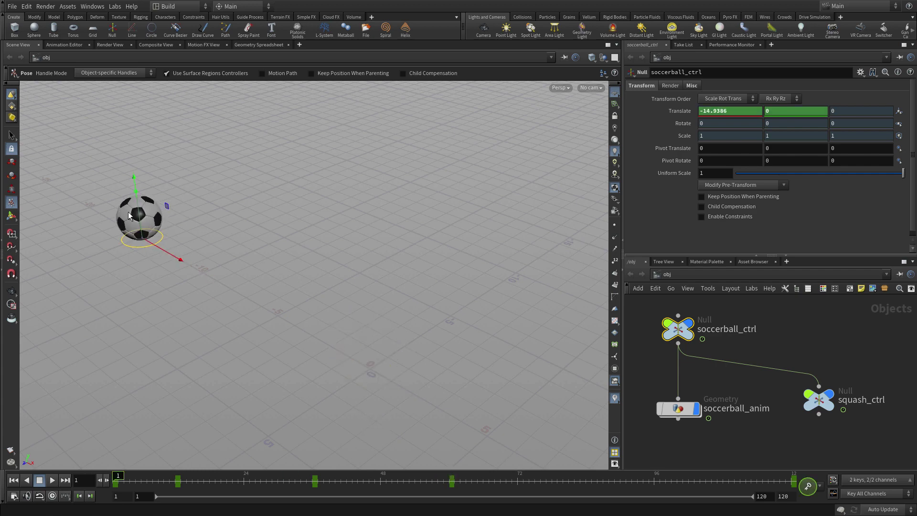
# - Raise the ball to shrinking peaks at frames 1, 24 and 48, key them, and preview
pyautogui.moveTo(130, 215); pyautogui.dragTo(137, 113)
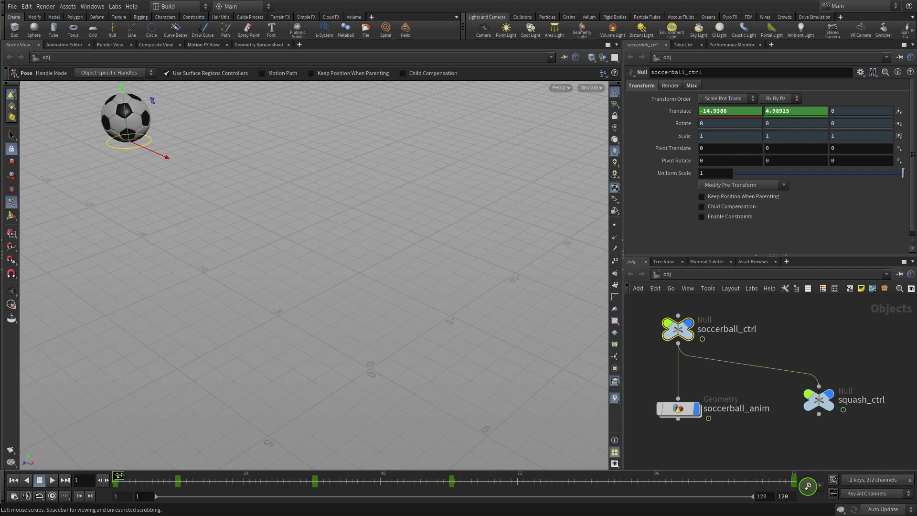
pyautogui.moveTo(119, 475); pyautogui.dragTo(243, 477)
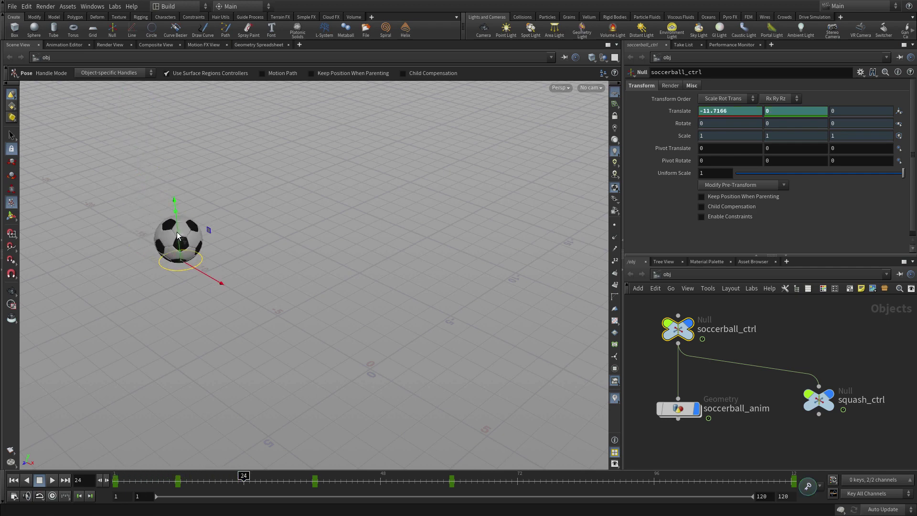
pyautogui.moveTo(177, 235); pyautogui.dragTo(171, 175)
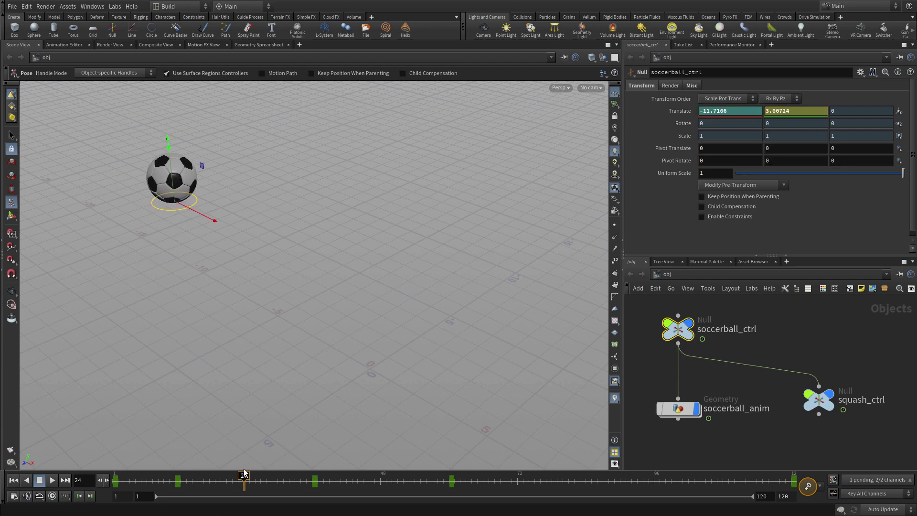
pyautogui.press('k')
pyautogui.moveTo(245, 475); pyautogui.dragTo(380, 476)
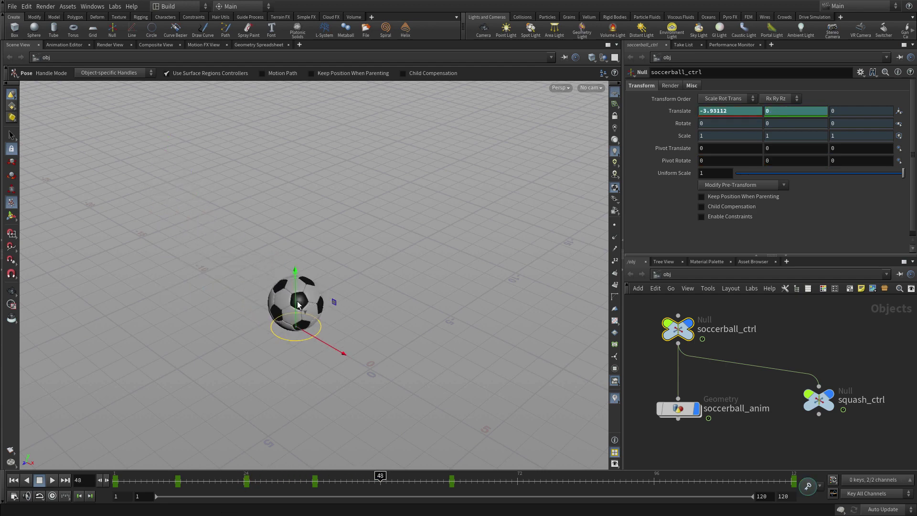
pyautogui.moveTo(300, 308); pyautogui.dragTo(298, 268)
pyautogui.press('k')
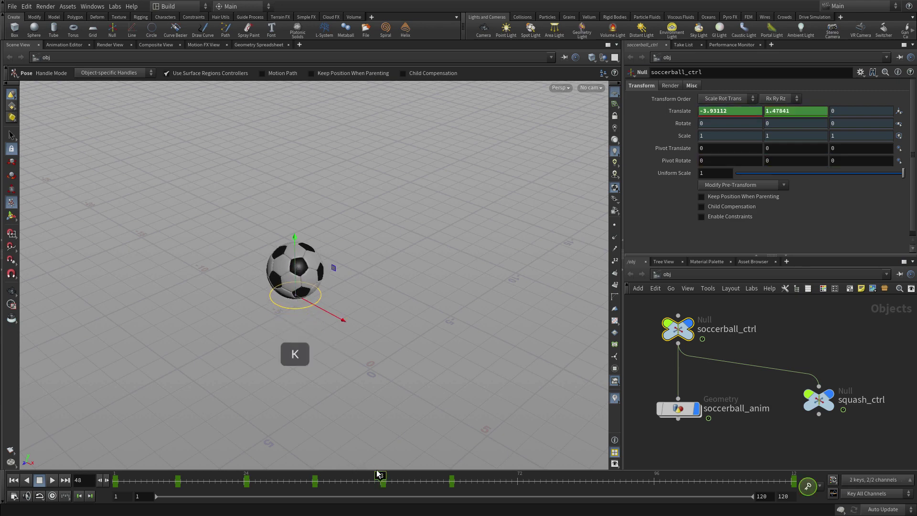
pyautogui.moveTo(381, 476); pyautogui.dragTo(115, 476)
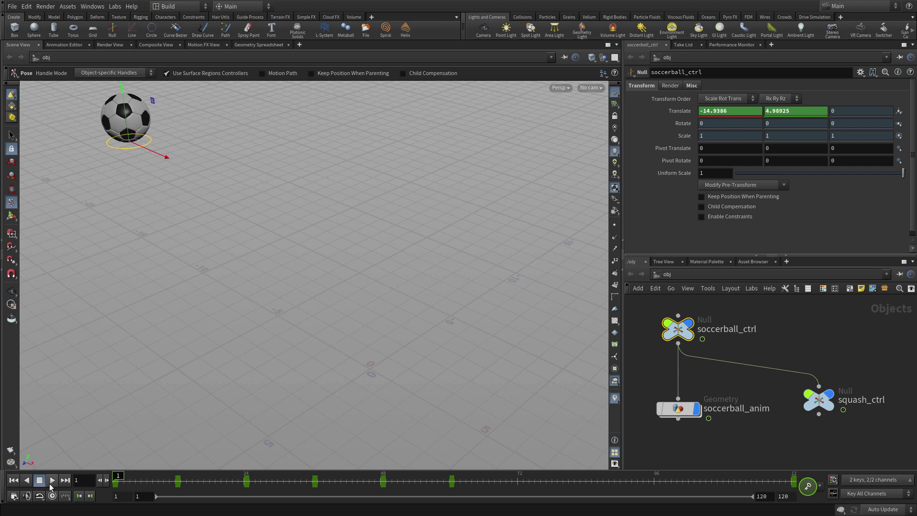
# - Play the bounce, then frame the Translate Y curve in the Animation Editor
pyautogui.click(53, 479)
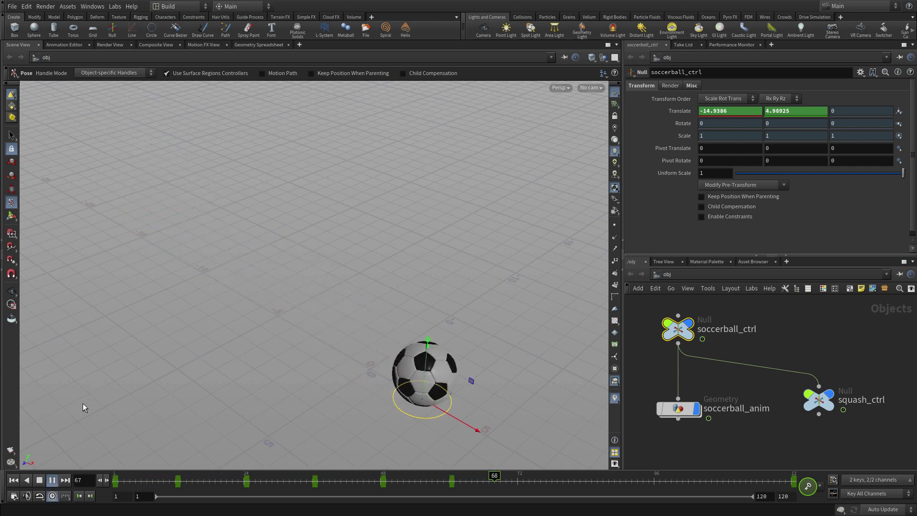
pyautogui.click(37, 481)
pyautogui.click(70, 43)
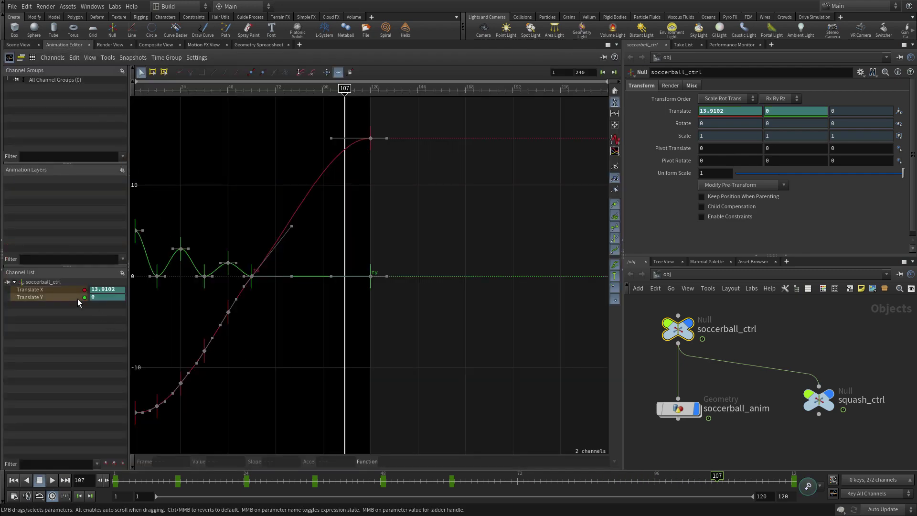
pyautogui.click(70, 295)
pyautogui.press('h')
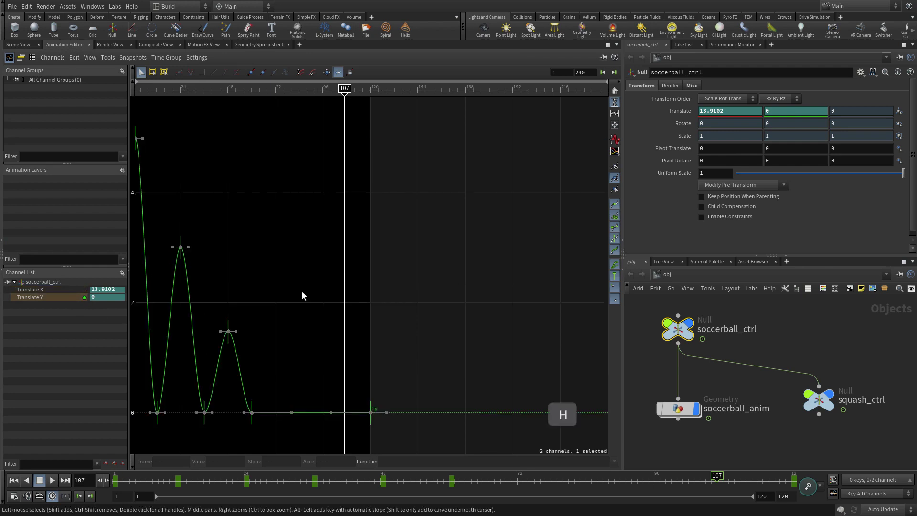
# - Steepen the tangents at the frame 12, 36 and 60 contact keys, then return to Scene View
pyautogui.moveTo(153, 389); pyautogui.dragTo(374, 420)
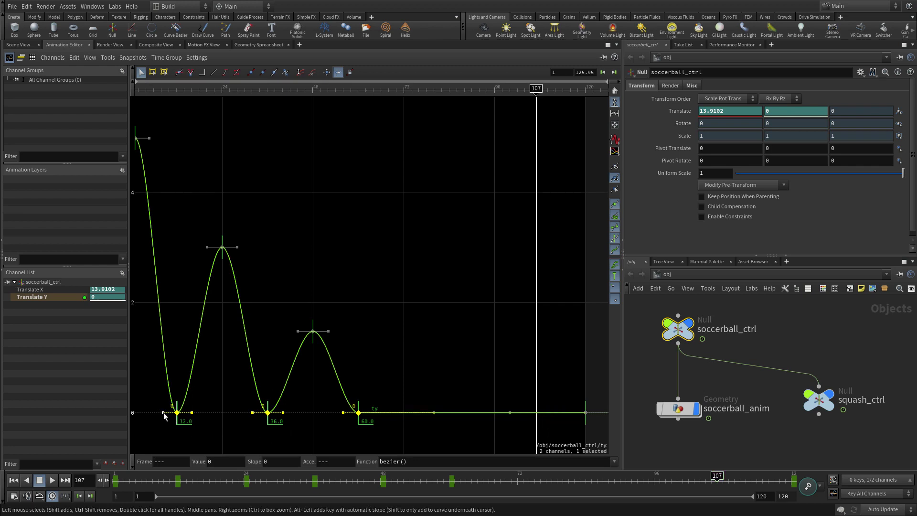
pyautogui.moveTo(163, 411); pyautogui.dragTo(176, 386)
pyautogui.click(195, 443)
pyautogui.moveTo(268, 435); pyautogui.dragTo(269, 383)
pyautogui.click(379, 328)
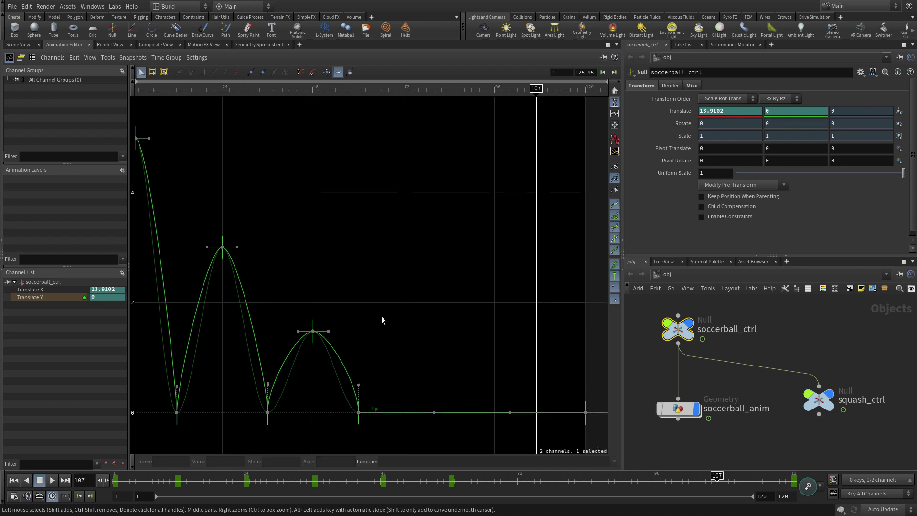
pyautogui.click(21, 45)
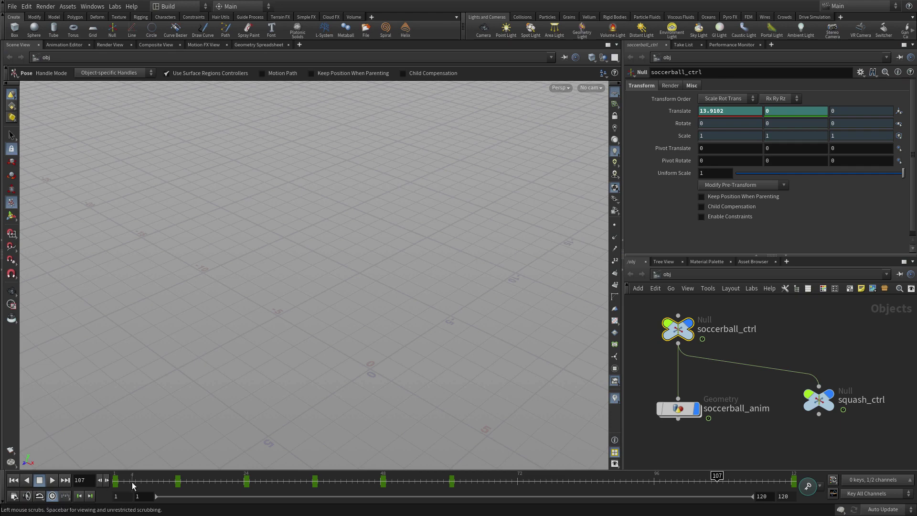
# - Play back the updated bounce and return to frame 1
pyautogui.click(51, 480)
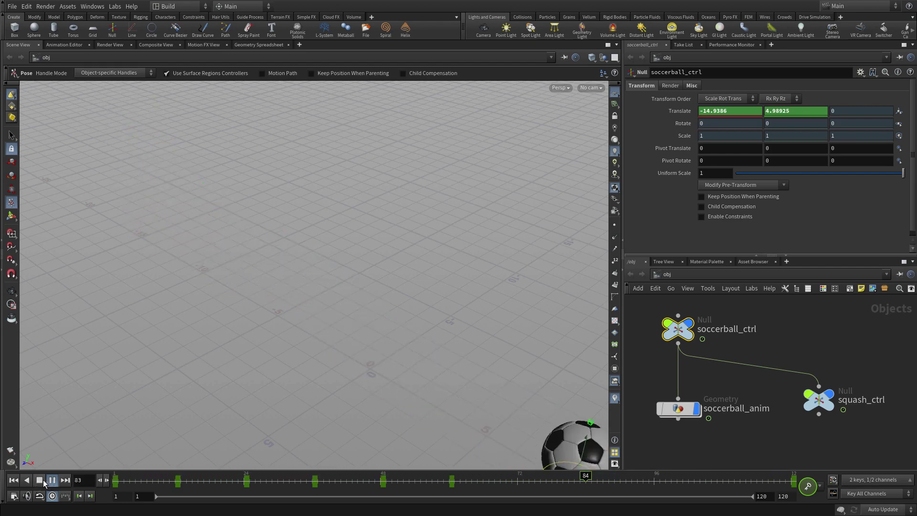
pyautogui.click(39, 480)
pyautogui.click(16, 480)
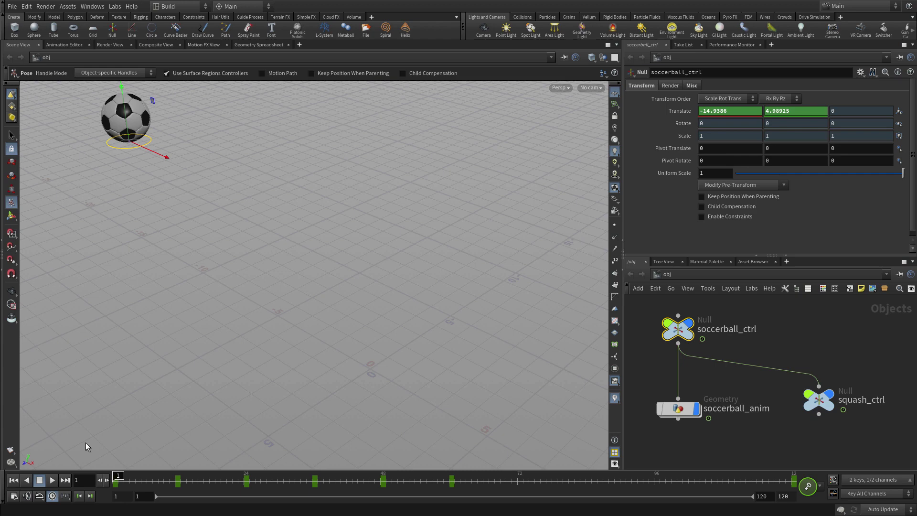
# - Turn on the ball's motion path and tumble the view to inspect its arcs
pyautogui.click(272, 76)
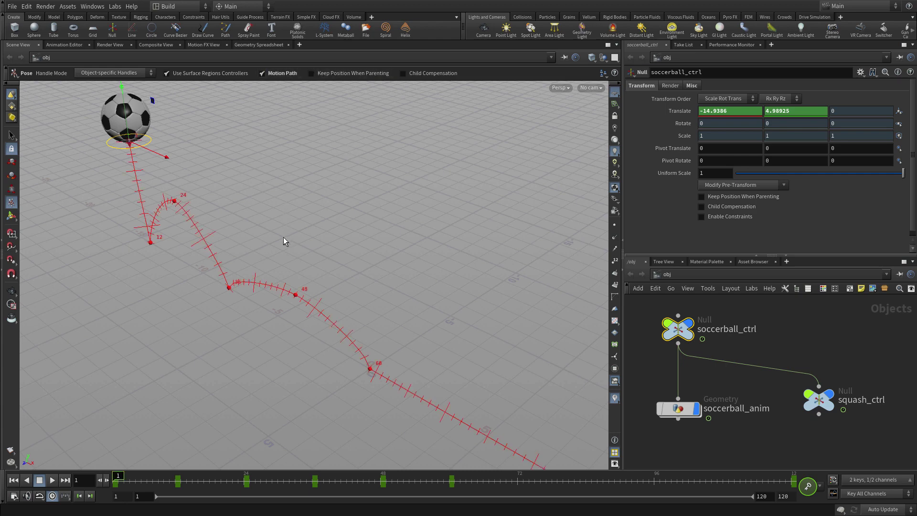
pyautogui.press('Escape')
pyautogui.moveTo(268, 252)
pyautogui.mouseDown()
pyautogui.moveTo(321, 216)
pyautogui.moveTo(276, 250)
pyautogui.mouseUp()
pyautogui.moveTo(276, 249); pyautogui.dragTo(371, 207, button='middle')
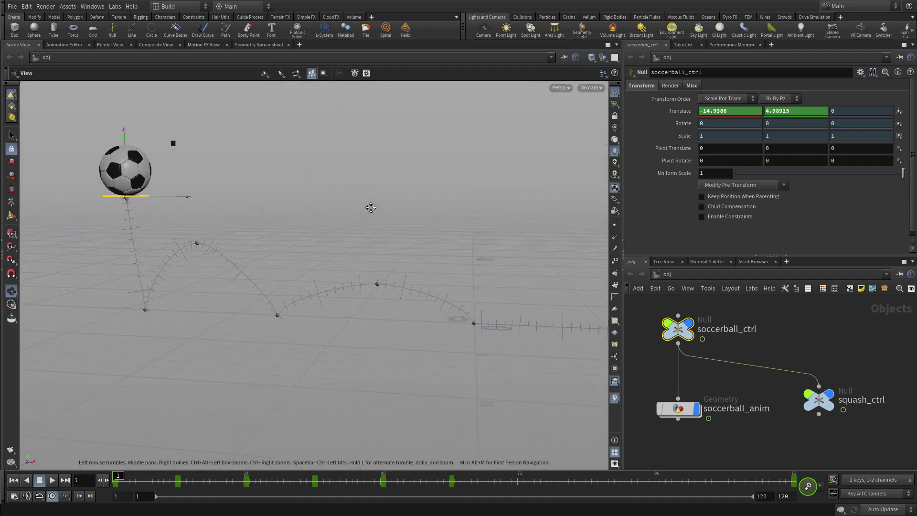
pyautogui.press('q')
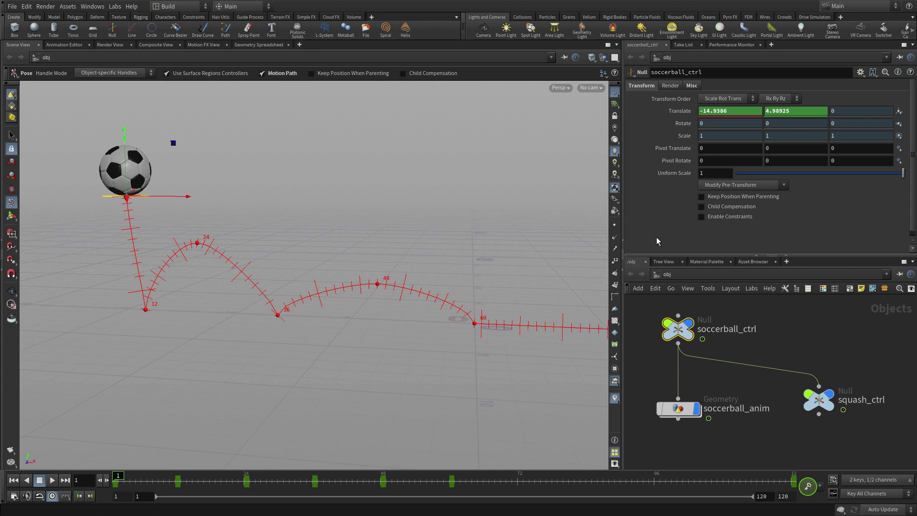
# - Set soccerball_anim's Onion Skinning to Full Deformation on the Misc tab
pyautogui.click(674, 408)
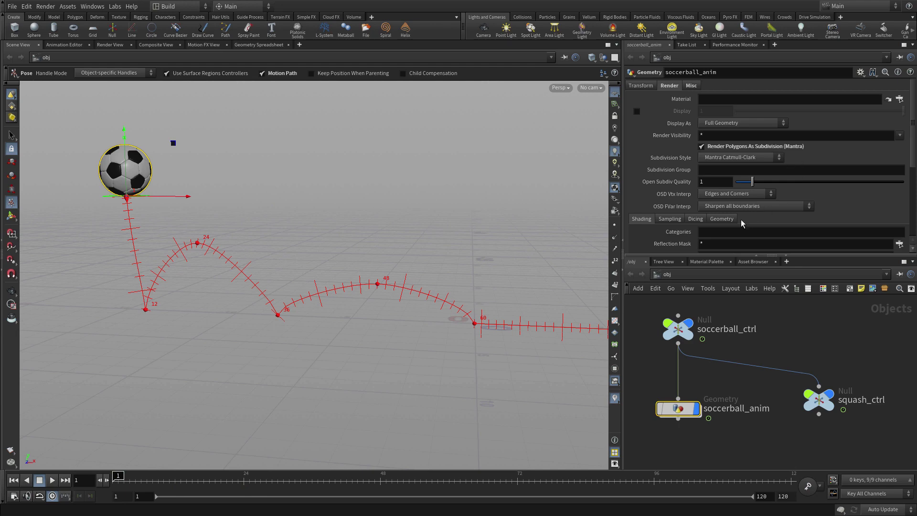
pyautogui.click(692, 86)
pyautogui.click(714, 165)
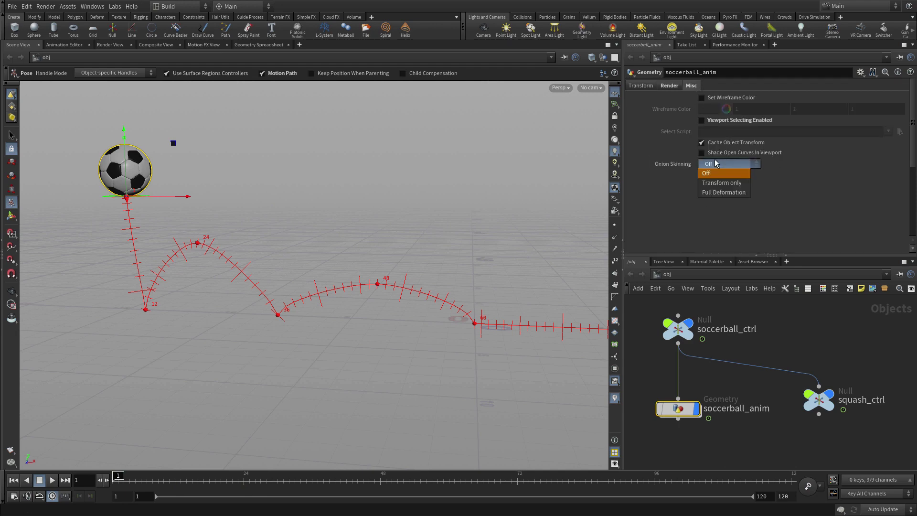
pyautogui.click(722, 193)
pyautogui.press('r')
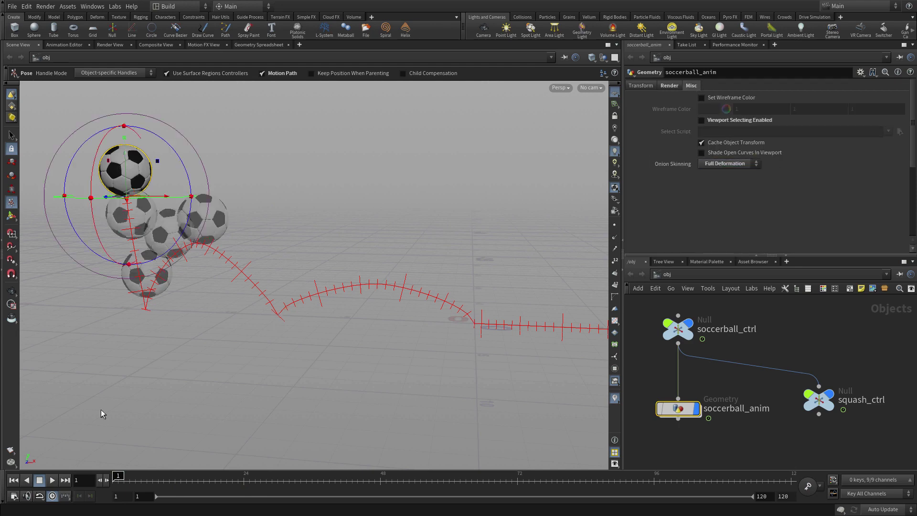
# - Scrub and play the ghosted bounce, then return to frame 1
pyautogui.moveTo(118, 477)
pyautogui.mouseDown()
pyautogui.moveTo(511, 476)
pyautogui.moveTo(115, 478)
pyautogui.mouseUp()
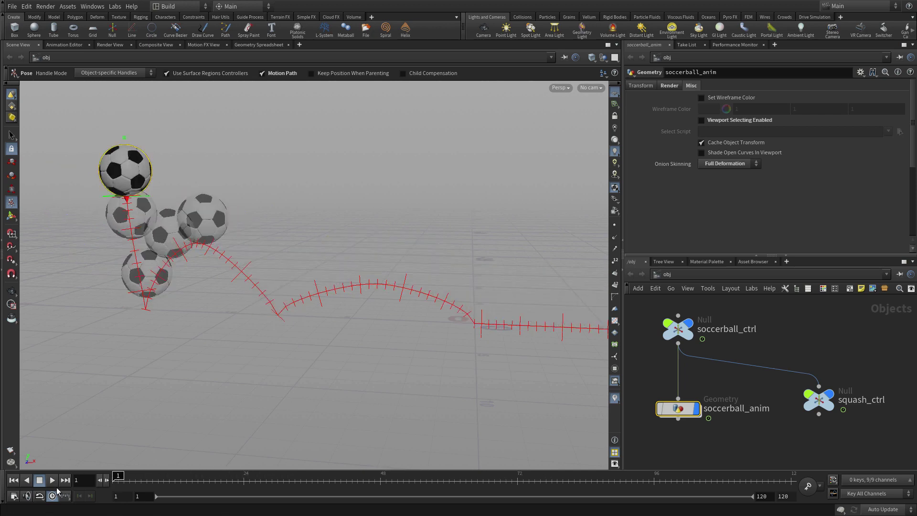
pyautogui.click(55, 486)
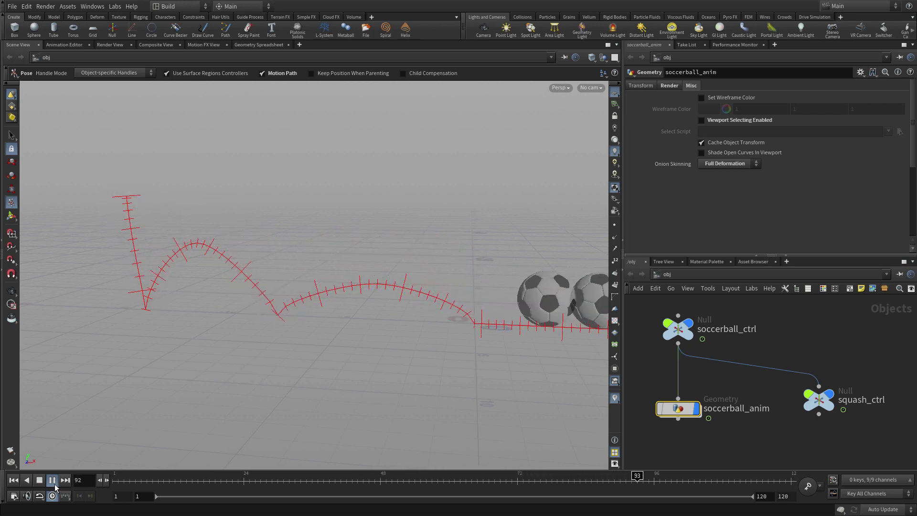
pyautogui.click(39, 481)
pyautogui.click(15, 480)
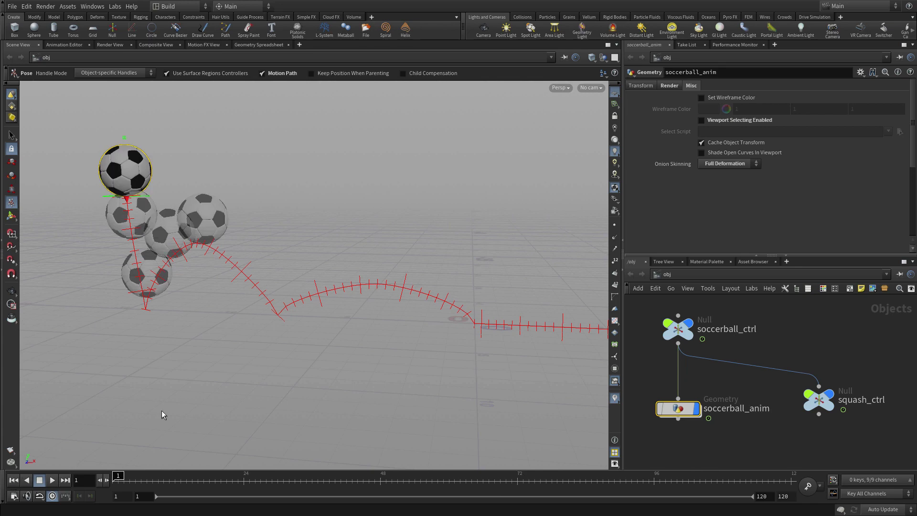
# - Make earlier onion-skin ghosts dark blue, later ones red, with a frame increment of 3
pyautogui.press('d')
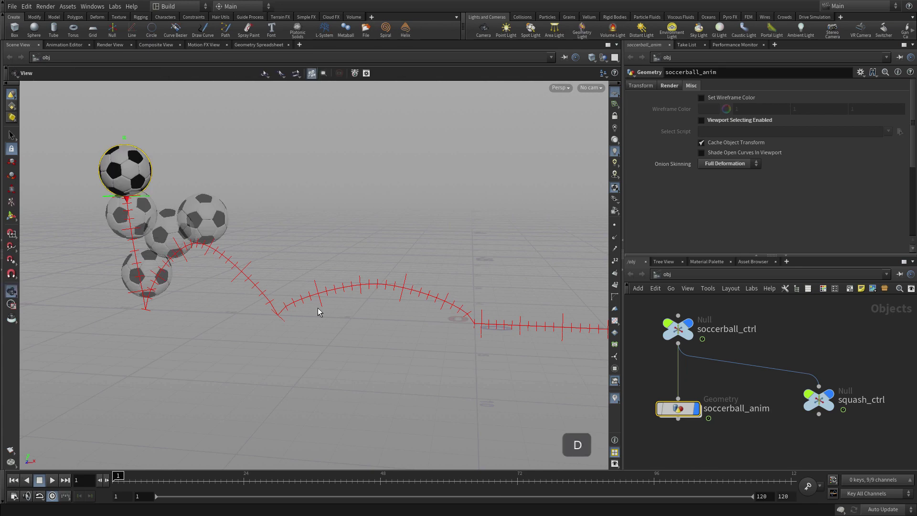
pyautogui.moveTo(251, 186); pyautogui.dragTo(383, 173)
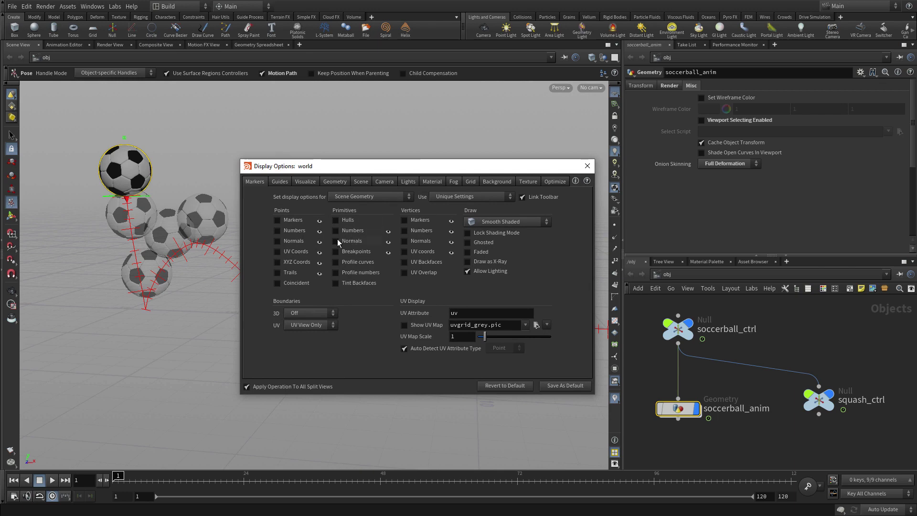
pyautogui.click(358, 181)
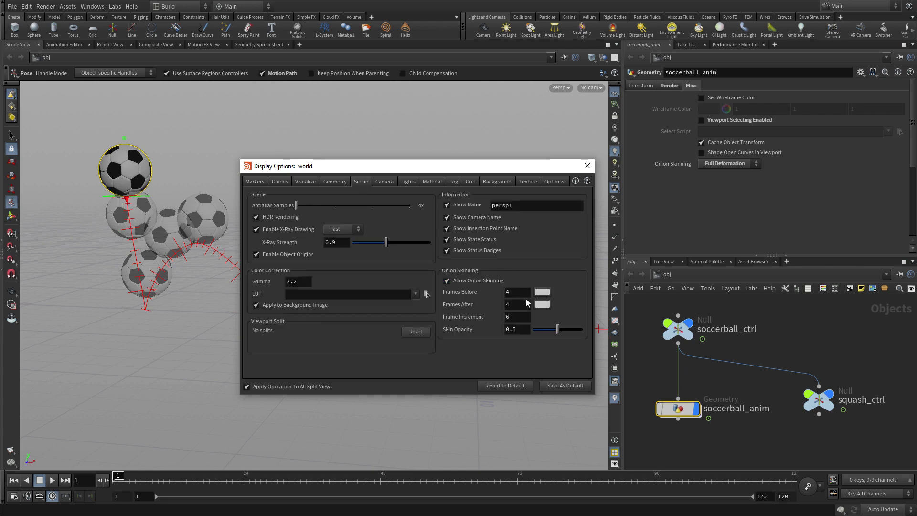
pyautogui.click(541, 292)
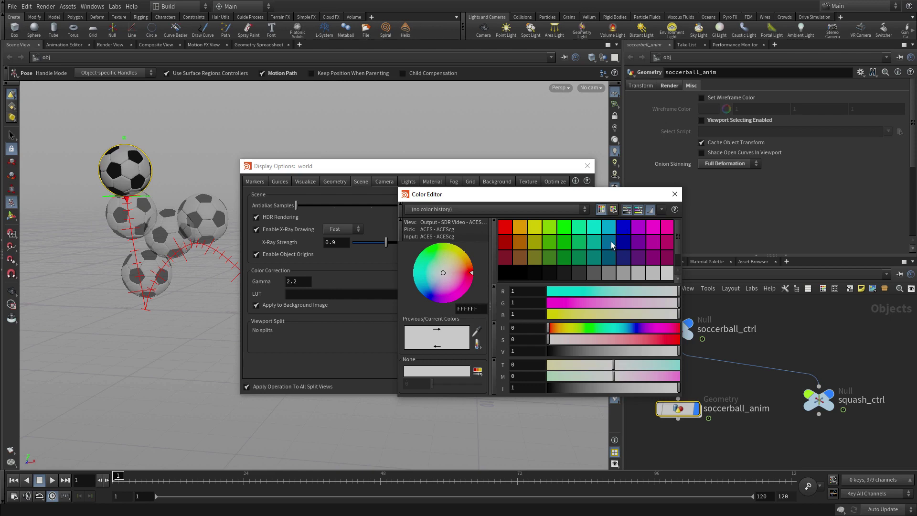
pyautogui.click(610, 240)
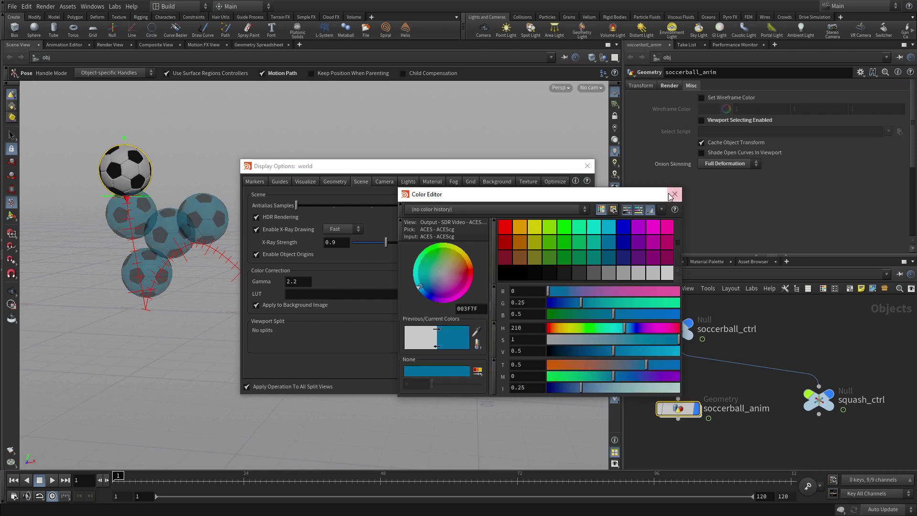
pyautogui.click(673, 196)
pyautogui.click(542, 305)
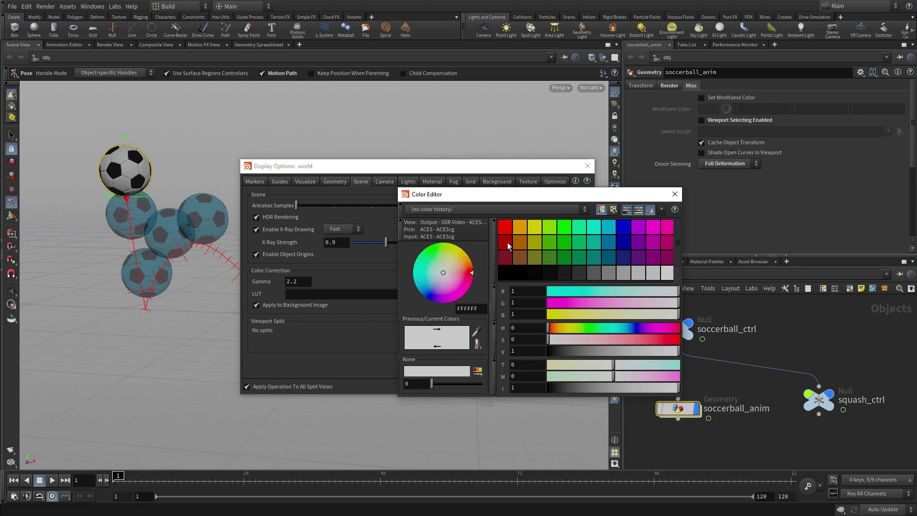
pyautogui.click(504, 227)
pyautogui.click(674, 194)
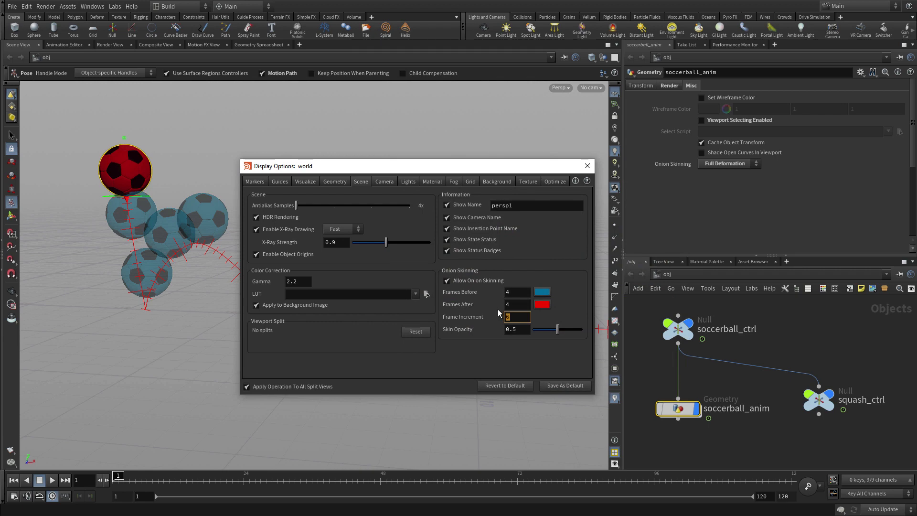
pyautogui.press('Return')
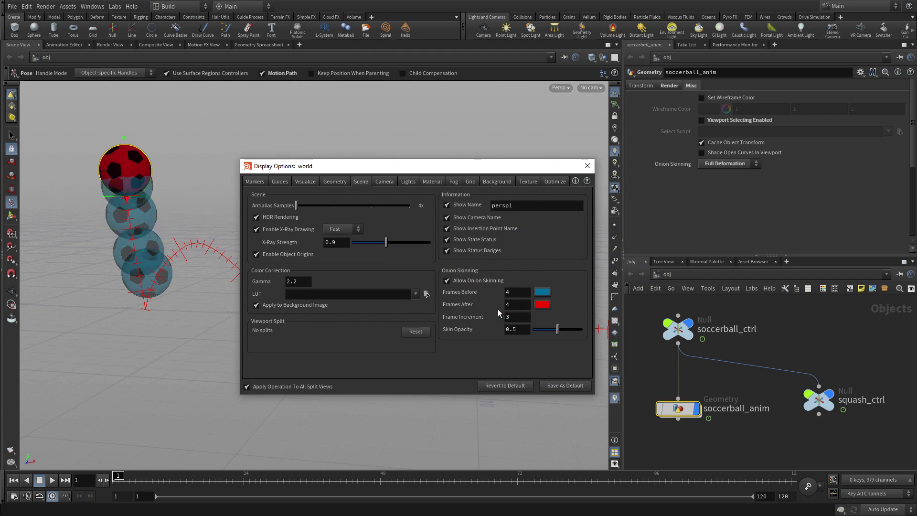
# - Review the coloured-ghost bounce, return to frame 1, and select soccerball_ctrl to show its keys
pyautogui.click(587, 166)
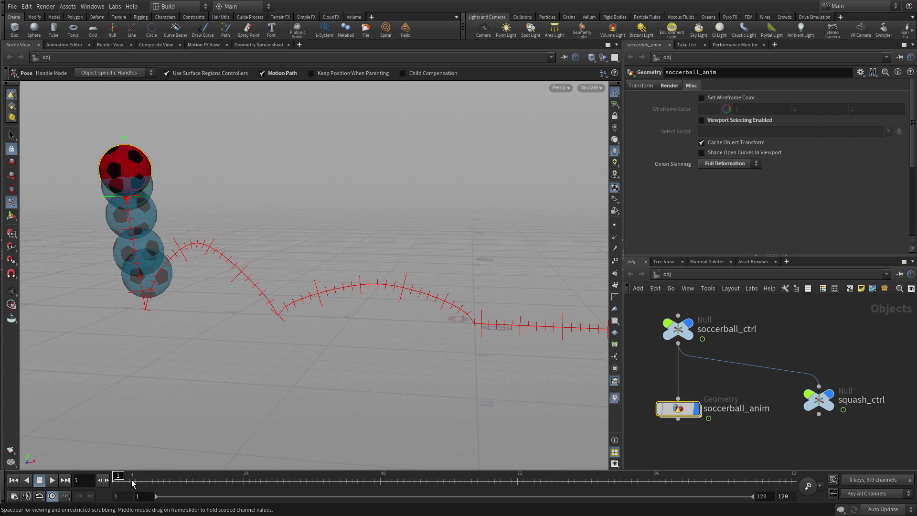
pyautogui.moveTo(122, 477); pyautogui.dragTo(275, 473)
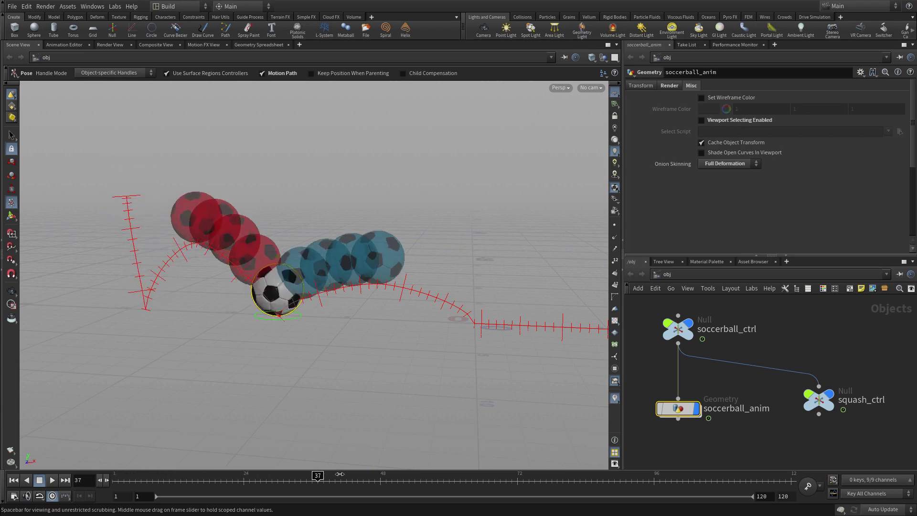
pyautogui.moveTo(343, 473); pyautogui.dragTo(46, 442)
pyautogui.click(52, 482)
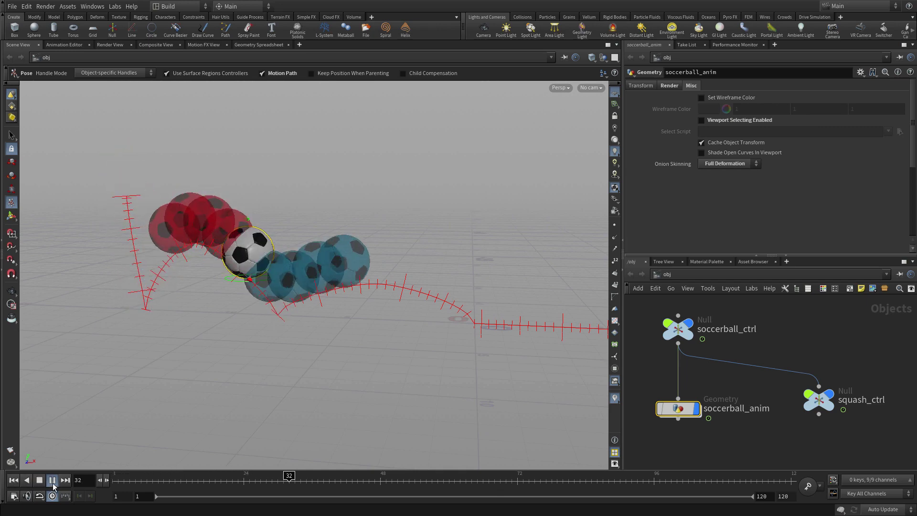
pyautogui.click(41, 481)
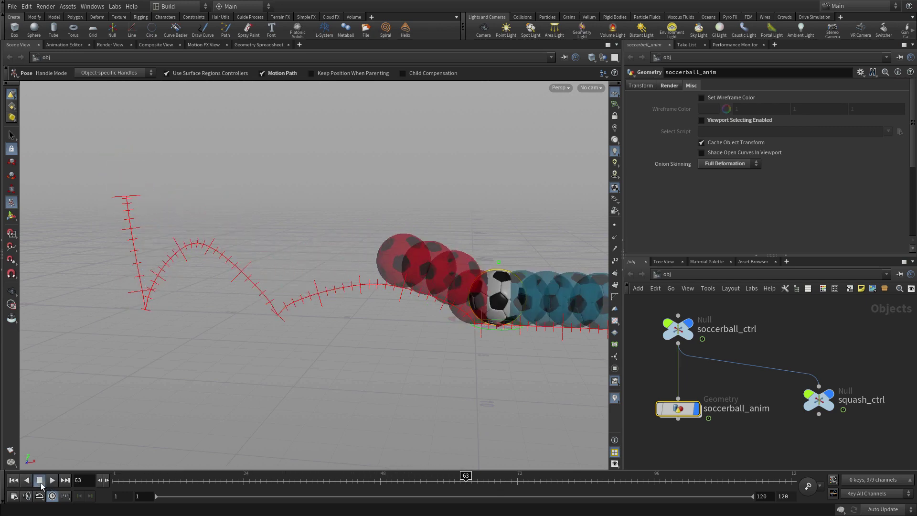
pyautogui.click(13, 480)
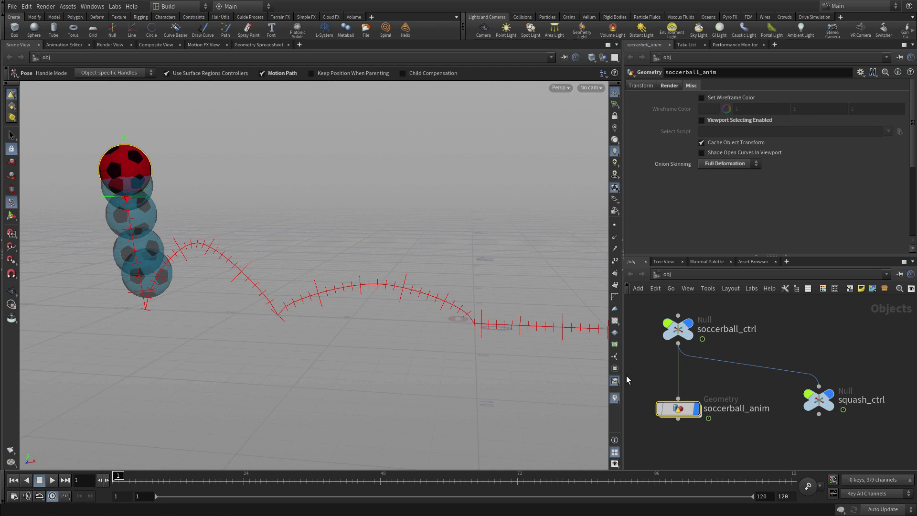
pyautogui.click(676, 330)
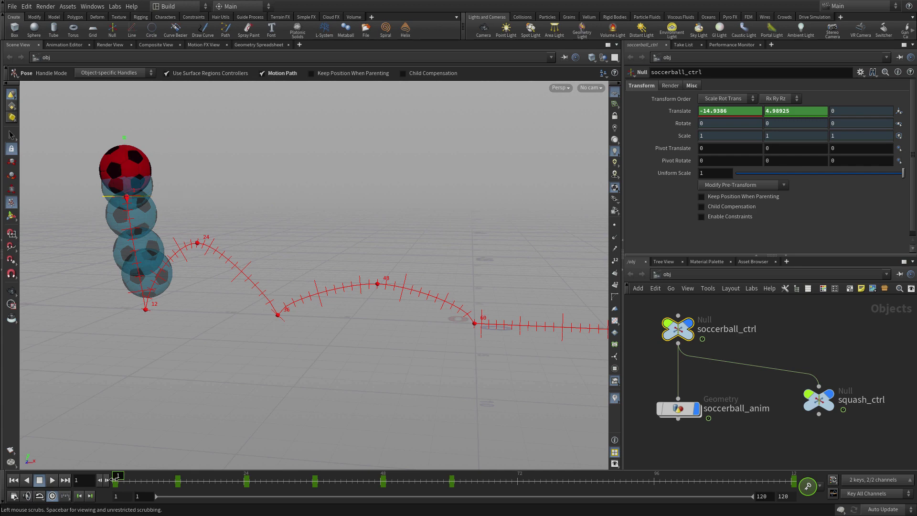
# - Compress the bounce keys to frames 8, 15, 22, 29 and 36, then play it back
pyautogui.moveTo(115, 479); pyautogui.dragTo(454, 486)
pyautogui.press('shift')
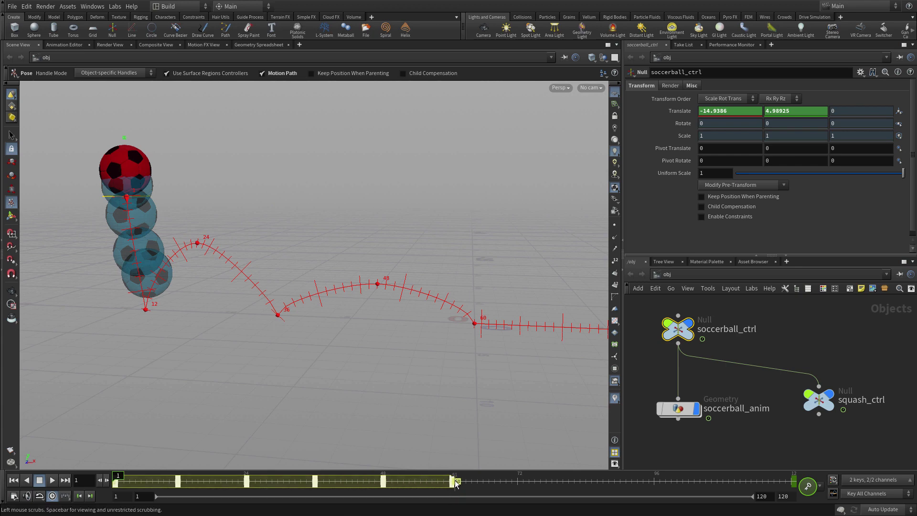
pyautogui.moveTo(455, 483); pyautogui.dragTo(317, 485)
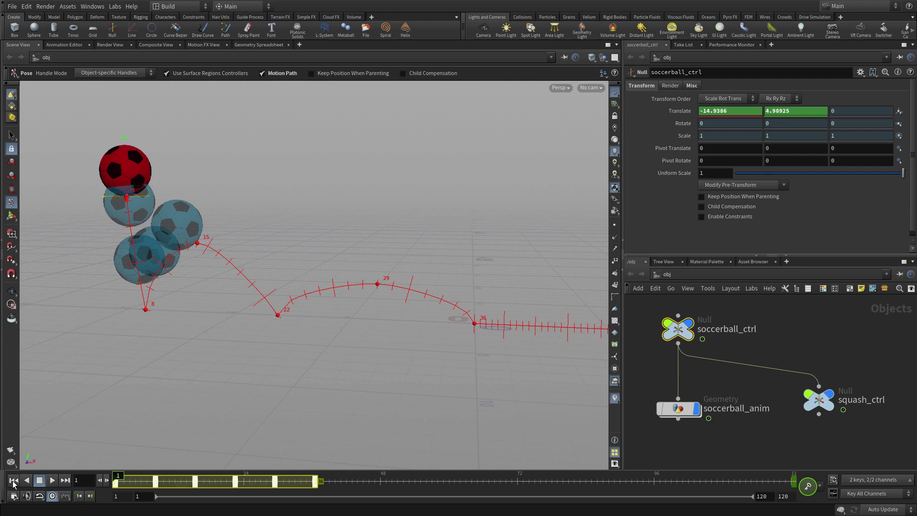
pyautogui.click(49, 480)
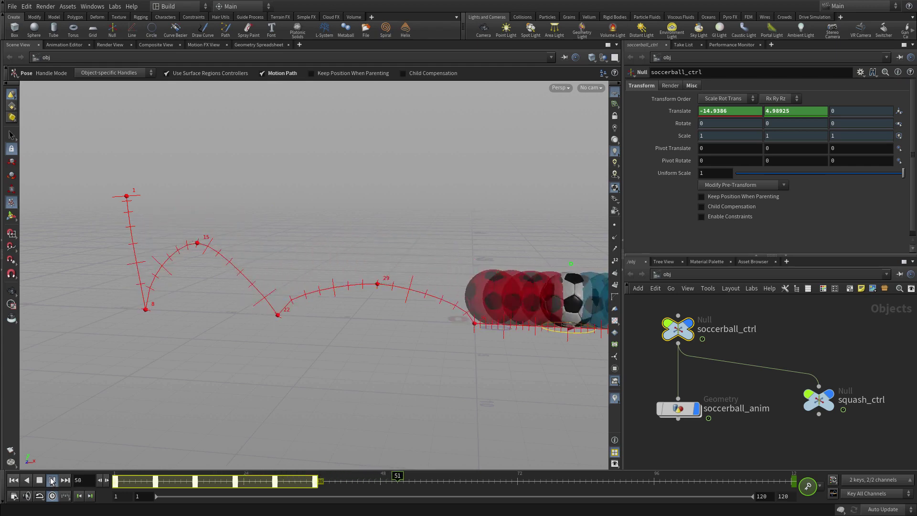
pyautogui.click(38, 481)
pyautogui.click(13, 480)
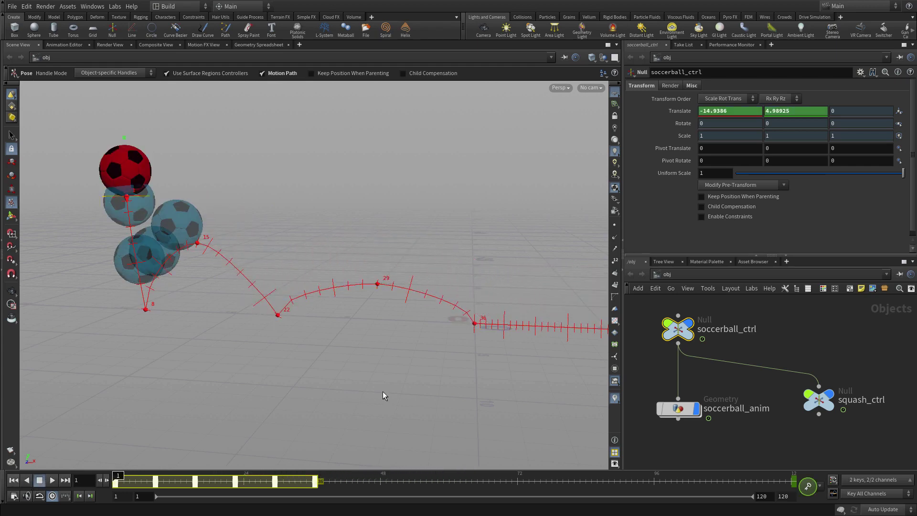
# - Nudge the frame 15 and 29 peak positions forward along X on the motion path
pyautogui.click(198, 243)
pyautogui.moveTo(241, 247); pyautogui.dragTo(253, 245)
pyautogui.click(379, 287)
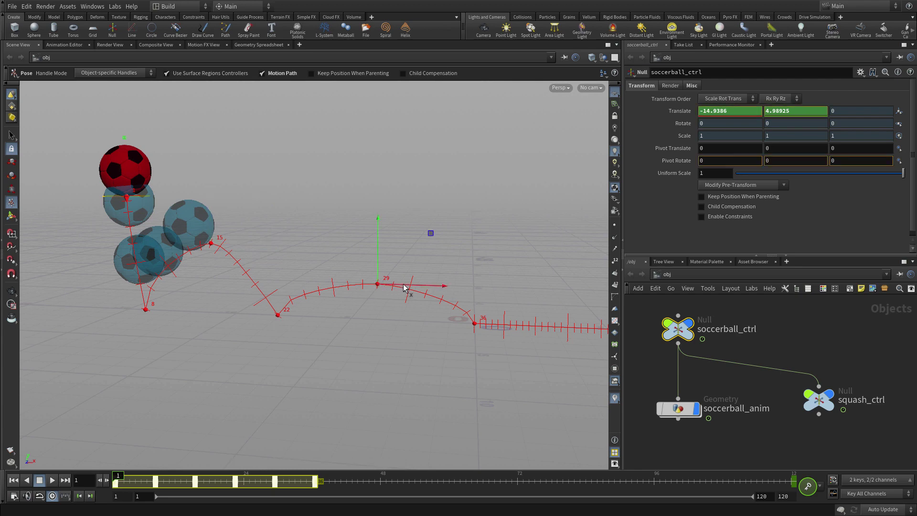
pyautogui.moveTo(405, 286); pyautogui.dragTo(410, 286)
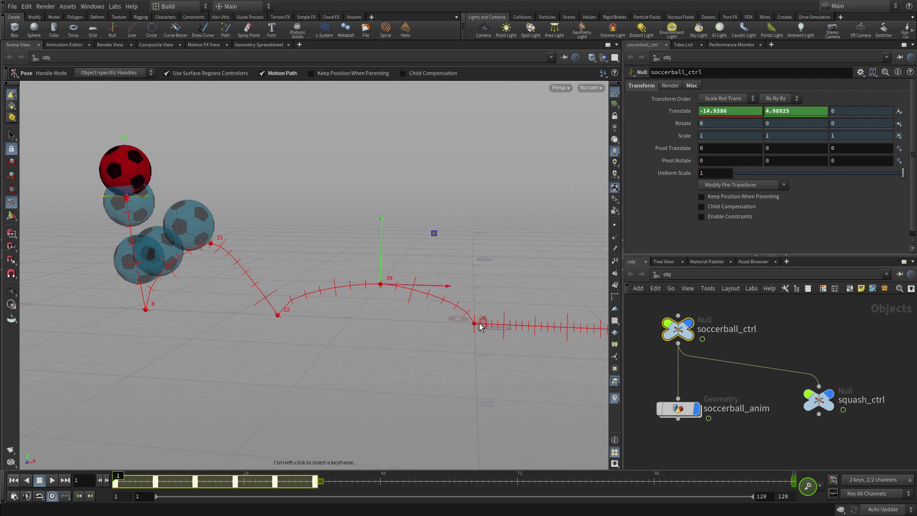
pyautogui.click(359, 366)
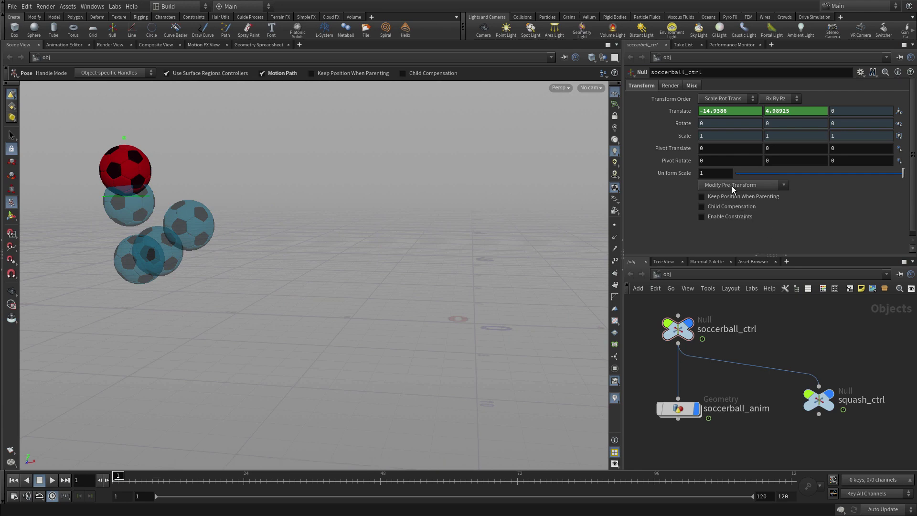
# - Turn onion skinning Off on soccerball_anim so the ghost copies disappear
pyautogui.click(679, 409)
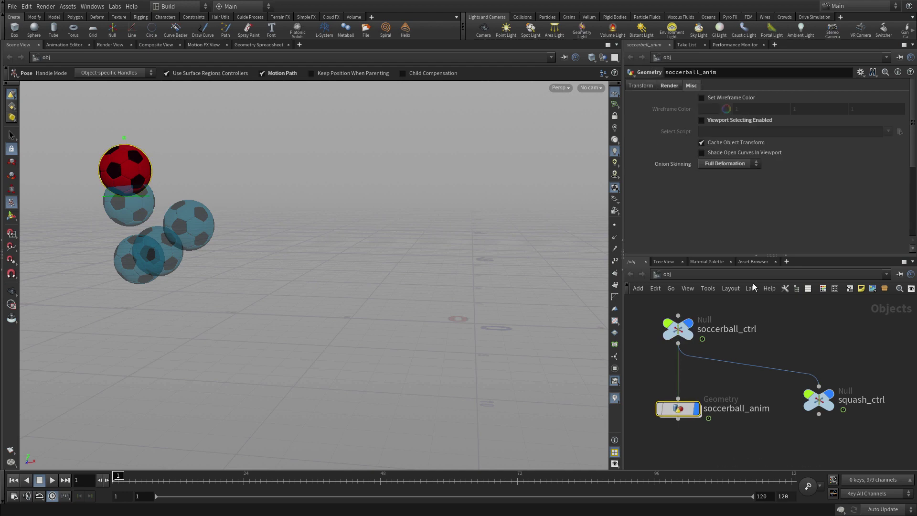
pyautogui.click(724, 166)
pyautogui.click(723, 171)
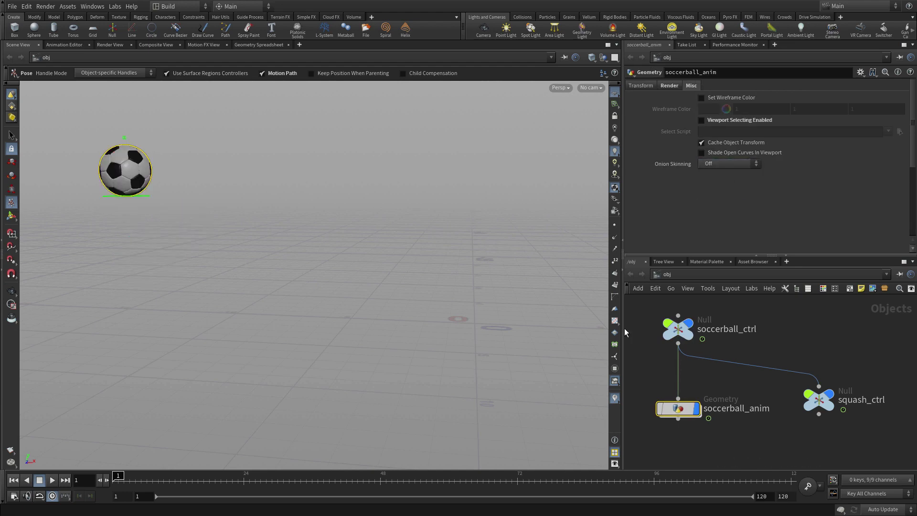
# - Make soccerball_ctrl's motion path Persistent, then clear the selection
pyautogui.click(678, 330)
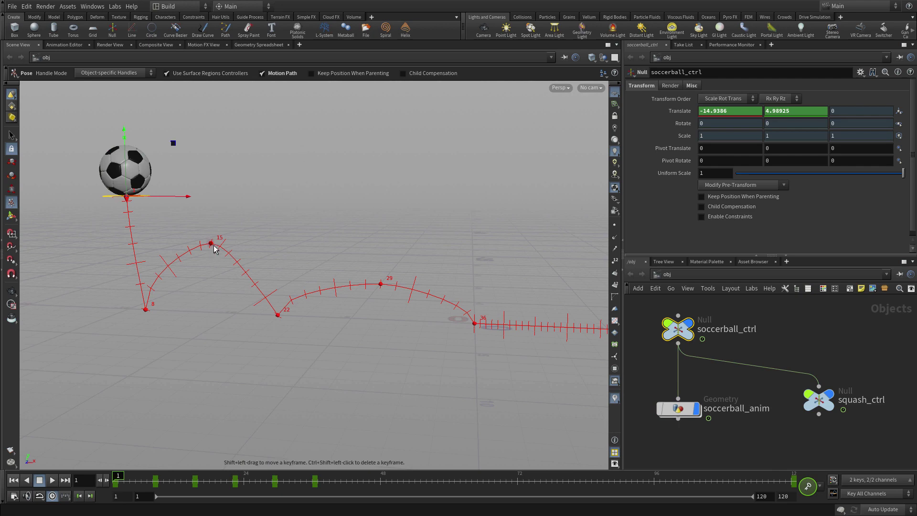
pyautogui.rightClick(214, 245)
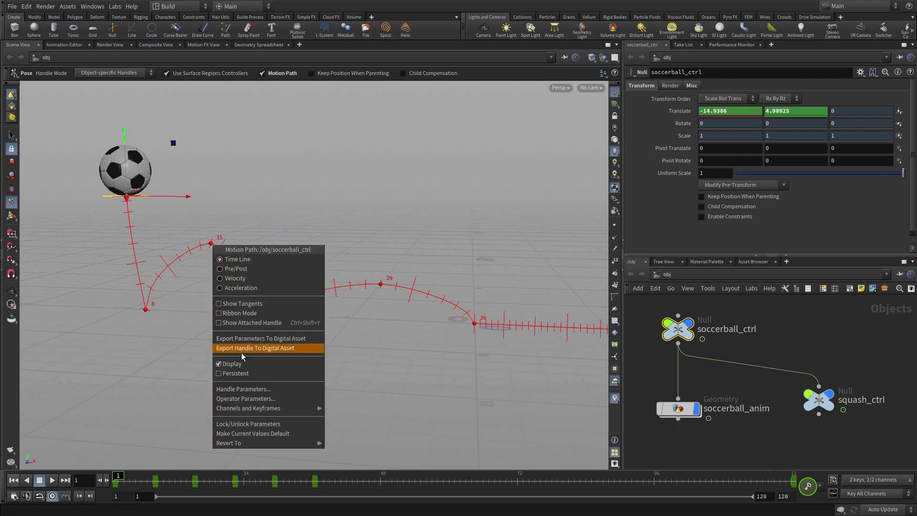
pyautogui.click(236, 373)
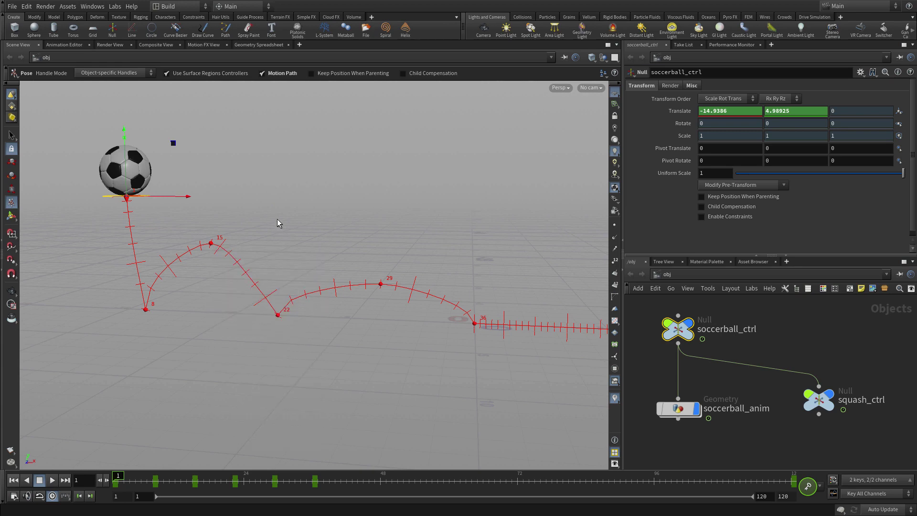
pyautogui.click(293, 217)
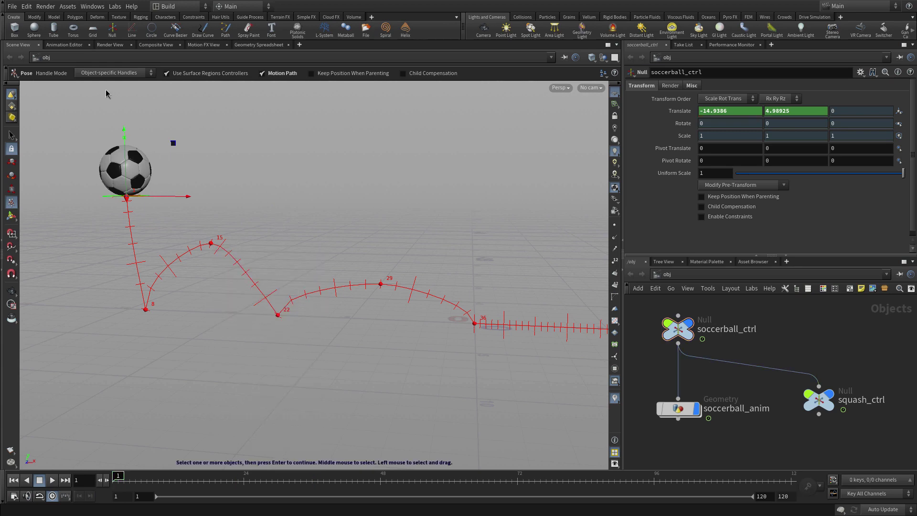
# - Delete soccerball_ctrl's middle Translate X keys, keeping frames 1 and 120, and steepen the start slope to about 22
pyautogui.click(67, 43)
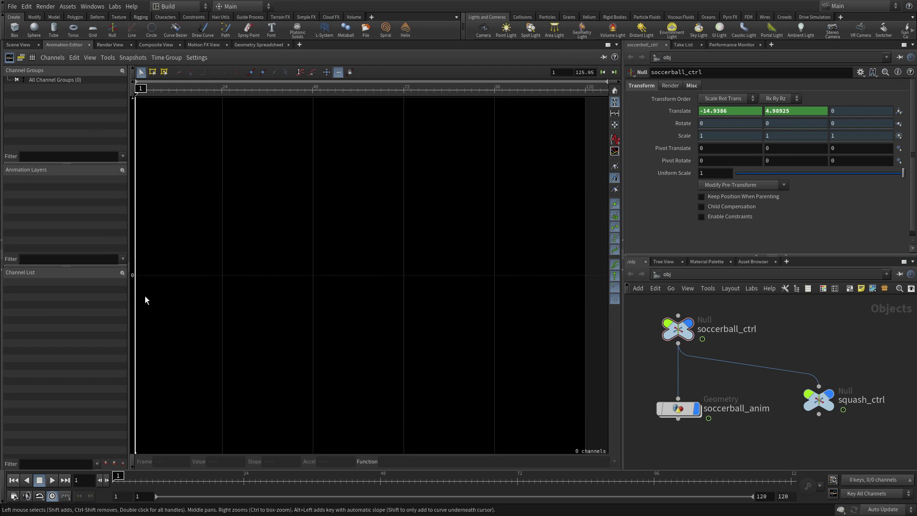
pyautogui.click(678, 330)
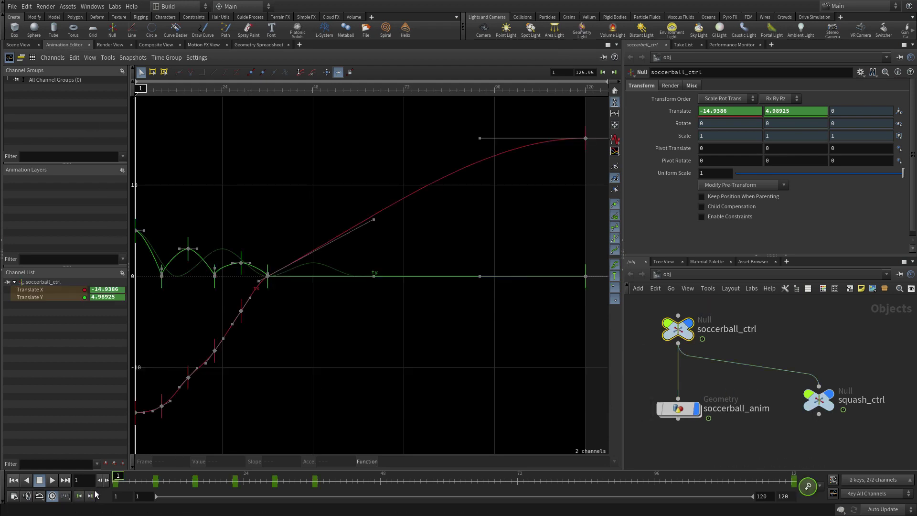
pyautogui.click(55, 290)
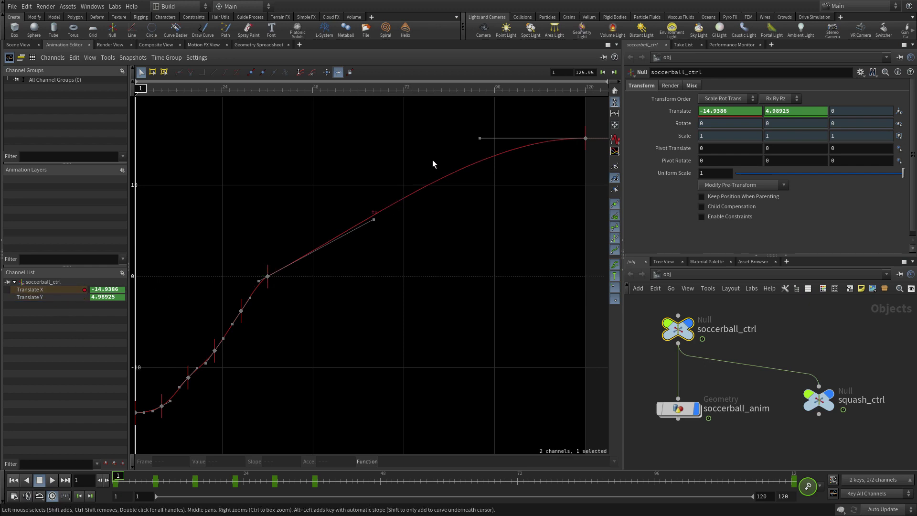
pyautogui.moveTo(471, 133); pyautogui.dragTo(153, 426)
pyautogui.hotkey('ctrl', 'b')
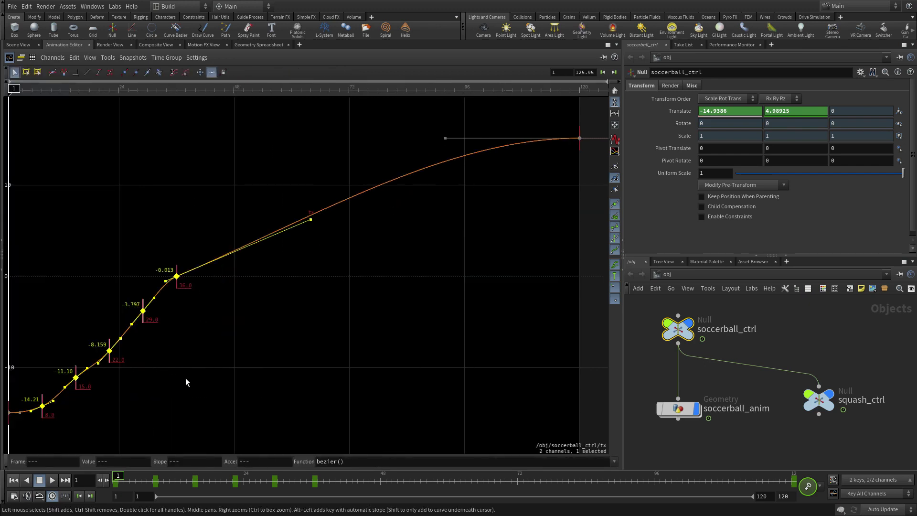
pyautogui.press('Delete')
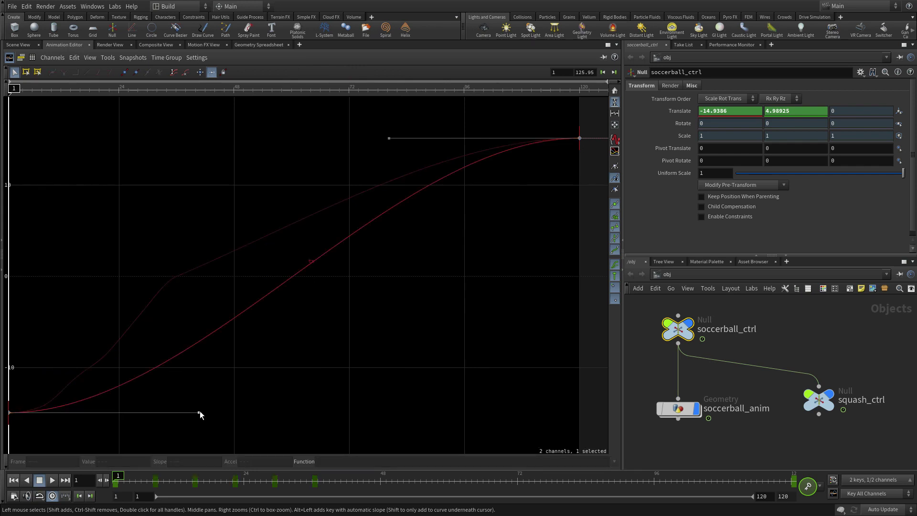
pyautogui.moveTo(199, 411); pyautogui.dragTo(137, 188)
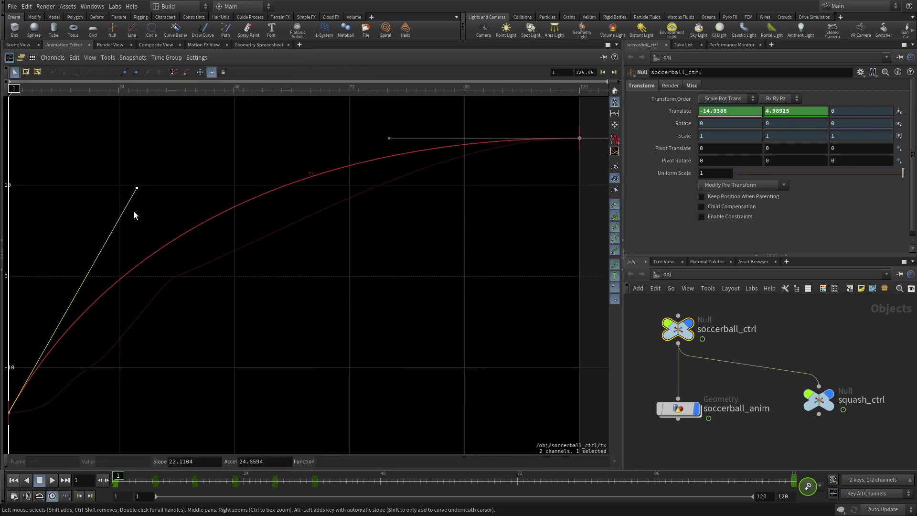
pyautogui.click(18, 45)
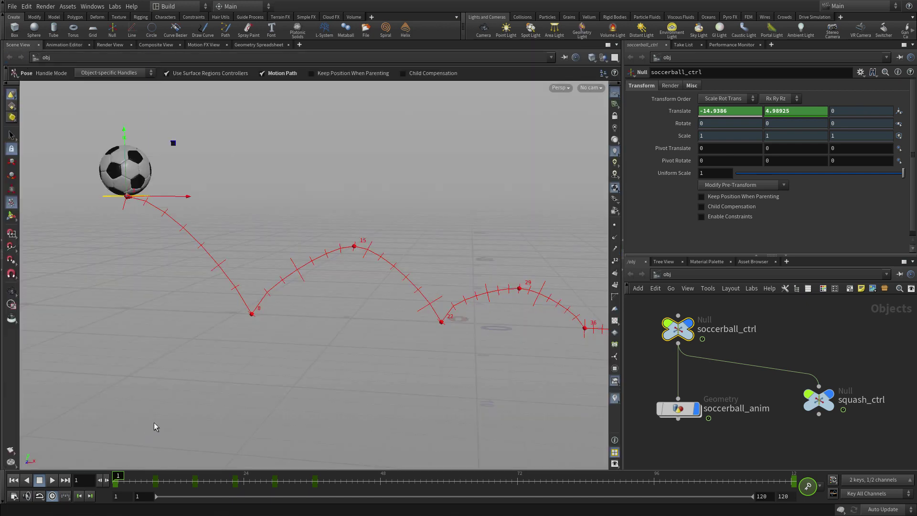
# - Play the fast-start, ease-out bounce, rewind to frame 1, and select squash_ctrl
pyautogui.press('Escape')
pyautogui.moveTo(311, 395); pyautogui.dragTo(338, 408)
pyautogui.press('Return')
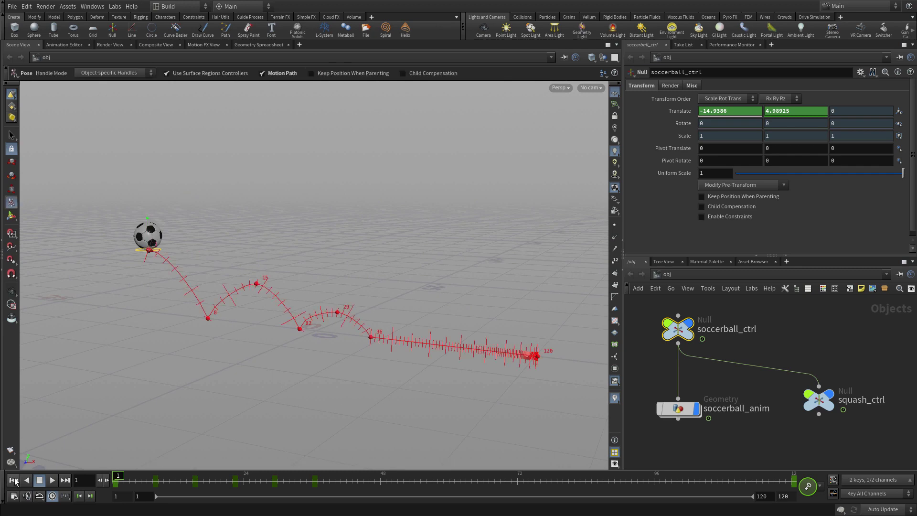
pyautogui.click(52, 480)
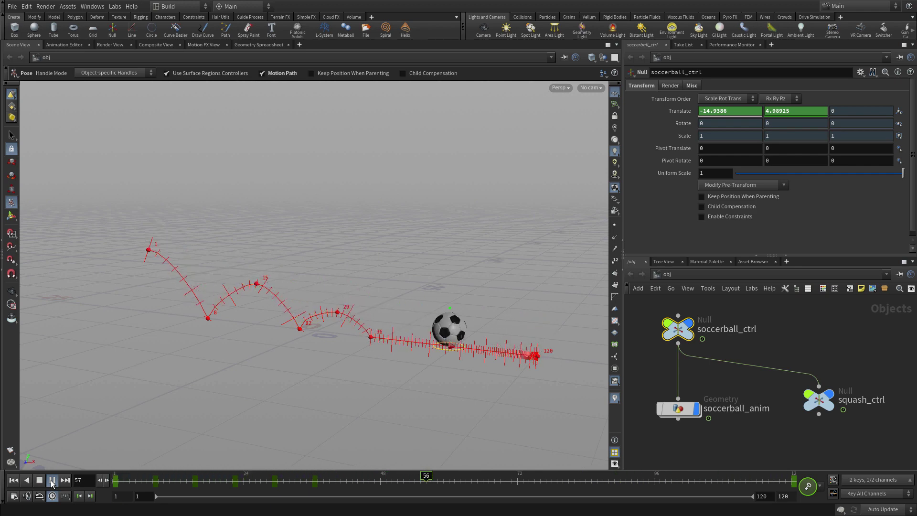
pyautogui.click(53, 480)
pyautogui.click(14, 480)
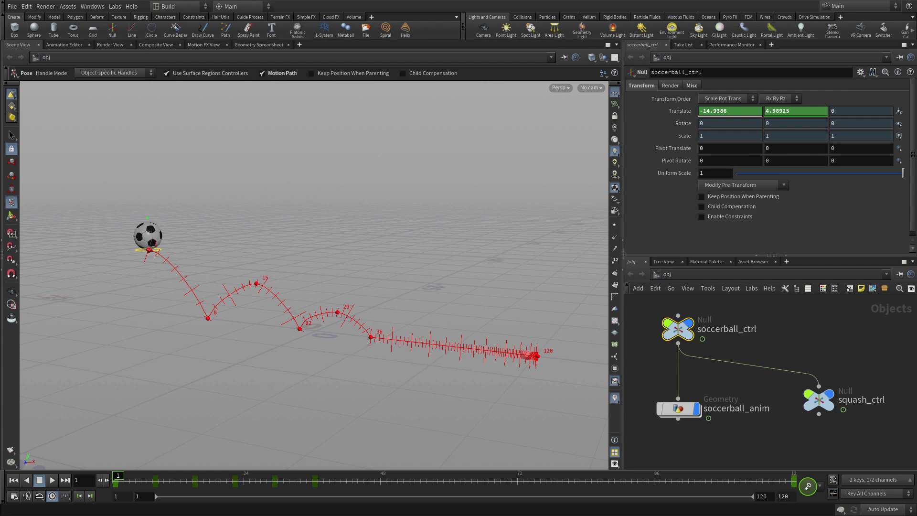
pyautogui.click(818, 400)
pyautogui.press('Escape')
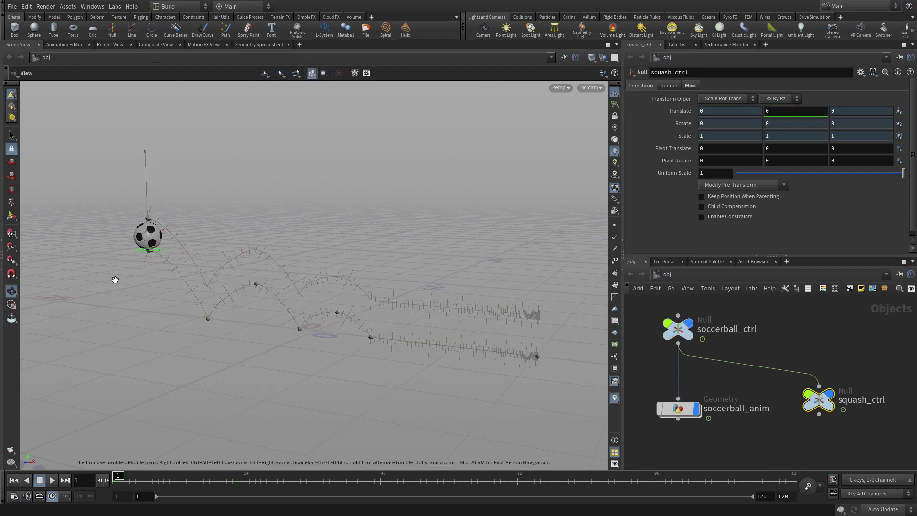
# - Key squash_ctrl's Translate Y to stretch the ball at frame 7 and squash it to -0.217693 at frame 8
pyautogui.scroll(3, 115, 279)
pyautogui.hotkey('ctrl', 'r')
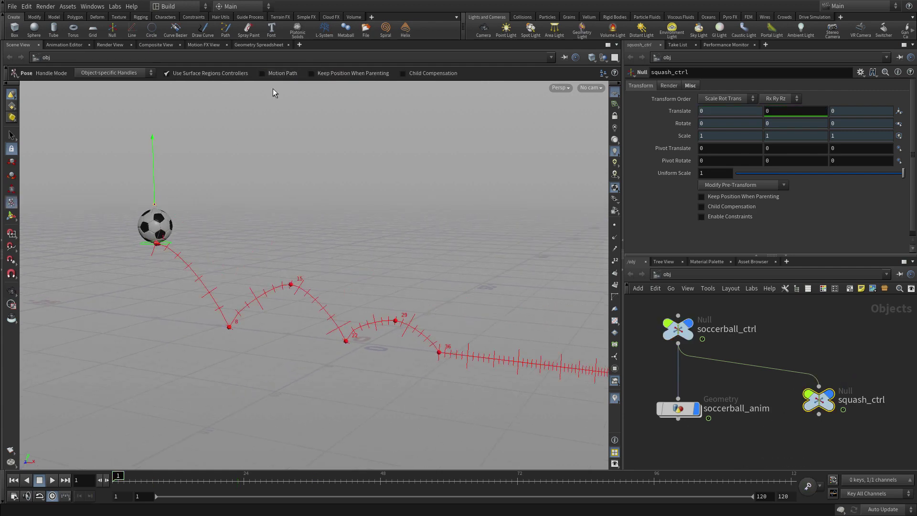
pyautogui.press('Escape')
pyautogui.moveTo(207, 354)
pyautogui.mouseDown()
pyautogui.moveTo(128, 357)
pyautogui.moveTo(170, 306)
pyautogui.moveTo(194, 350)
pyautogui.mouseUp()
pyautogui.hotkey('ctrl', 'r')
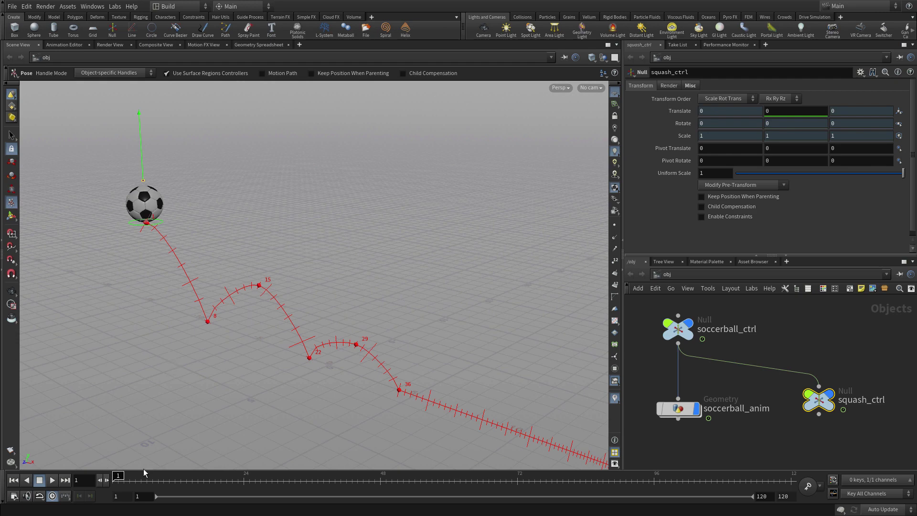
pyautogui.moveTo(119, 477); pyautogui.dragTo(158, 478)
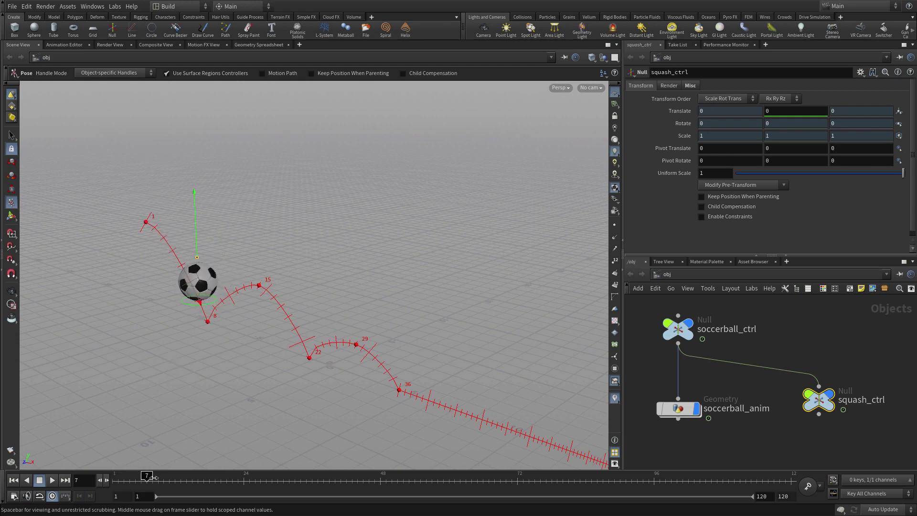
pyautogui.moveTo(195, 248); pyautogui.dragTo(196, 244)
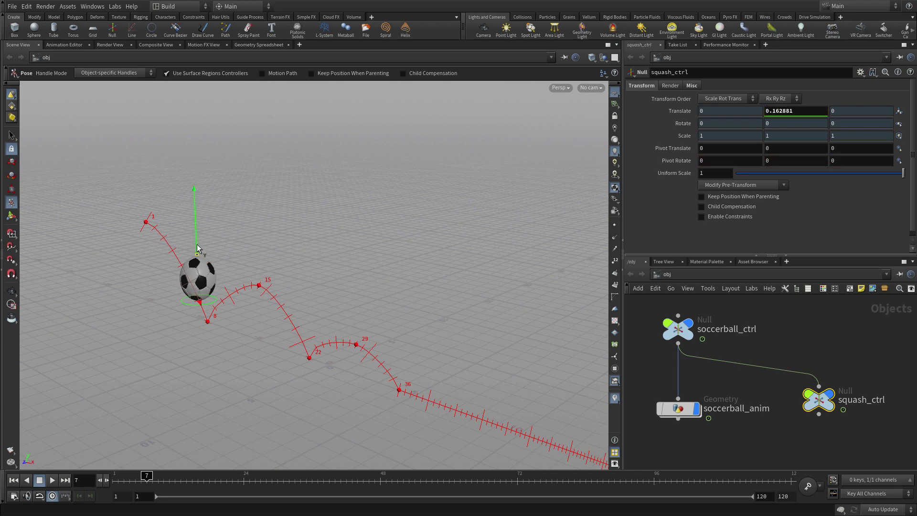
pyautogui.press('k')
pyautogui.click(152, 479)
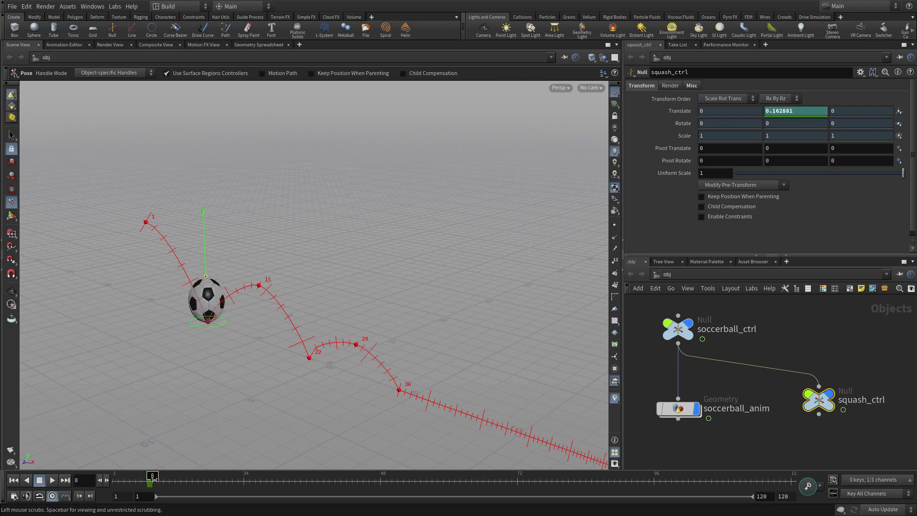
pyautogui.moveTo(208, 259); pyautogui.dragTo(207, 268)
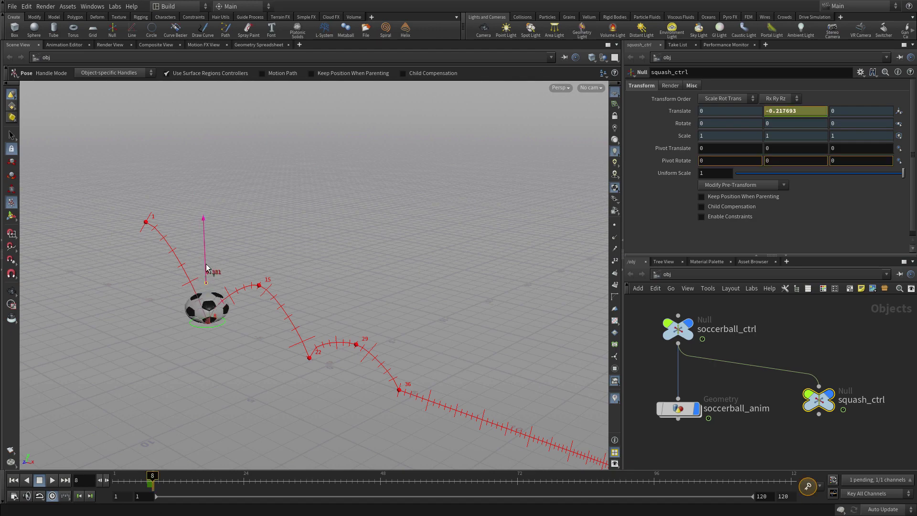
pyautogui.press('k')
# - Key a stretch on squash_ctrl at frame 9, then scrub back to review the squash
pyautogui.press('Escape')
pyautogui.moveTo(184, 388); pyautogui.dragTo(377, 363, button='right')
pyautogui.press('Return')
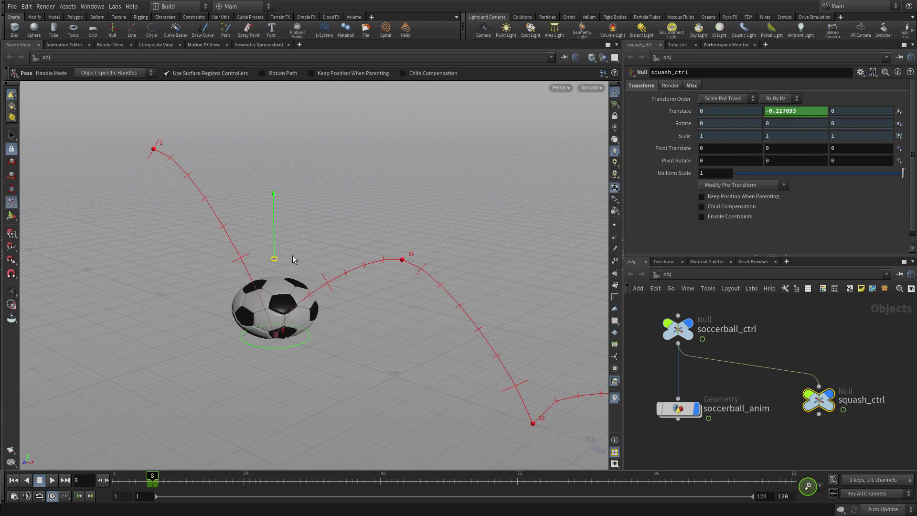
pyautogui.moveTo(152, 476); pyautogui.dragTo(158, 476)
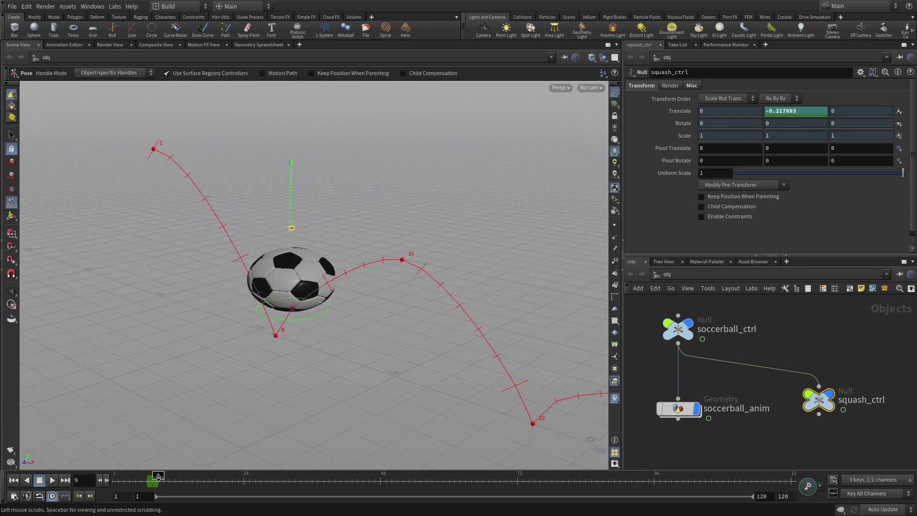
pyautogui.moveTo(300, 215)
pyautogui.mouseDown()
pyautogui.moveTo(292, 219)
pyautogui.moveTo(293, 203)
pyautogui.mouseUp()
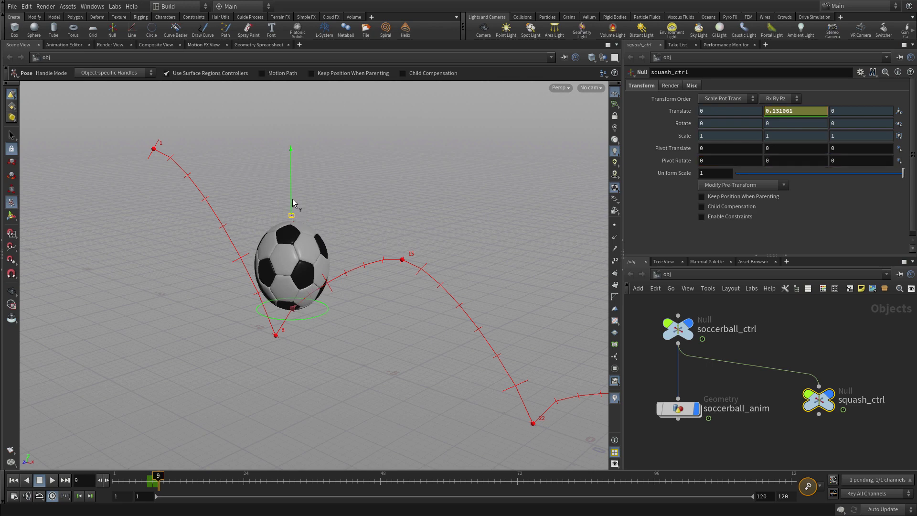
pyautogui.press('k')
pyautogui.moveTo(156, 476); pyautogui.dragTo(113, 475)
# - Key squash_ctrl taller at frame 1 and stretch the ball at frame 15
pyautogui.press('Escape')
pyautogui.moveTo(194, 284); pyautogui.dragTo(127, 287, button='right')
pyautogui.moveTo(127, 287); pyautogui.dragTo(149, 315, button='middle')
pyautogui.hotkey('ctrl', 'r')
pyautogui.moveTo(170, 136); pyautogui.dragTo(171, 128)
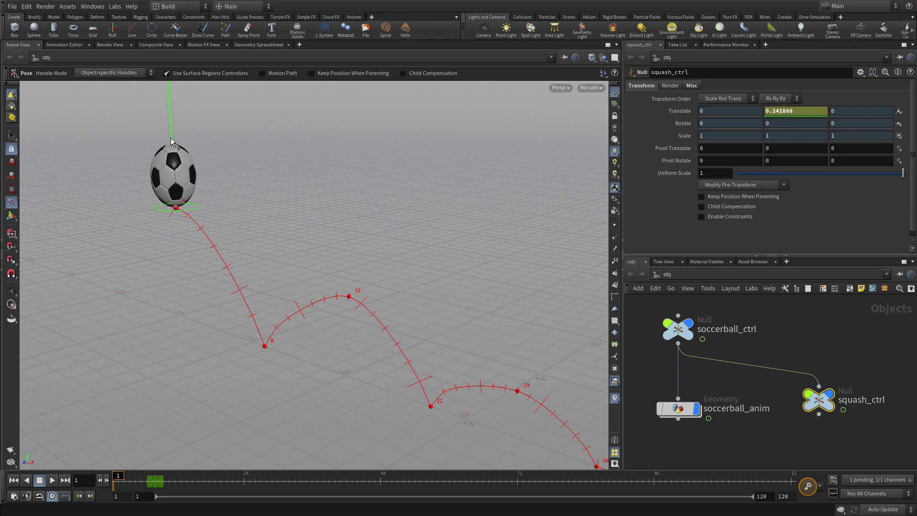
pyautogui.press('k')
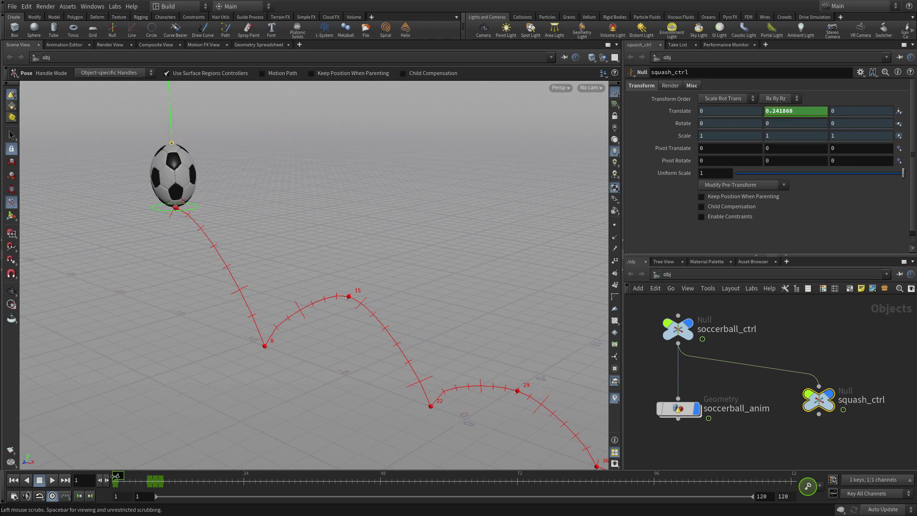
pyautogui.moveTo(116, 476); pyautogui.dragTo(192, 475)
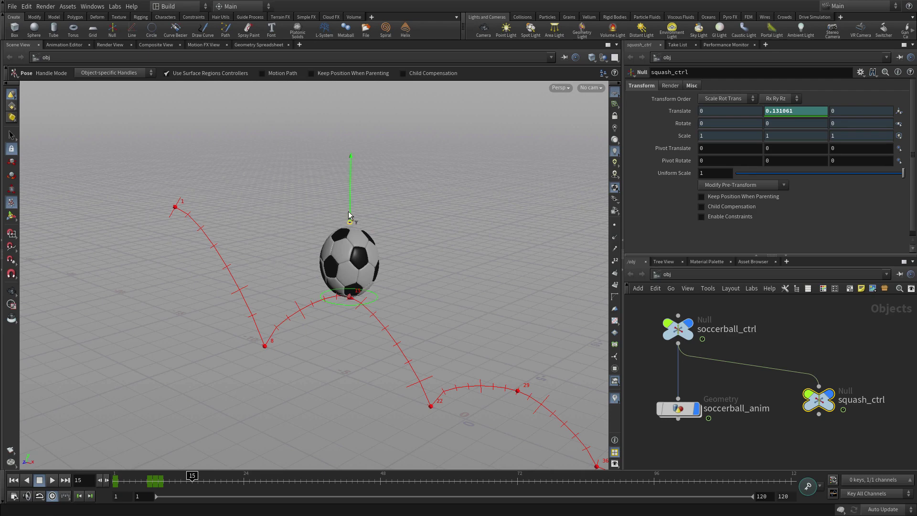
pyautogui.moveTo(348, 212); pyautogui.dragTo(349, 207)
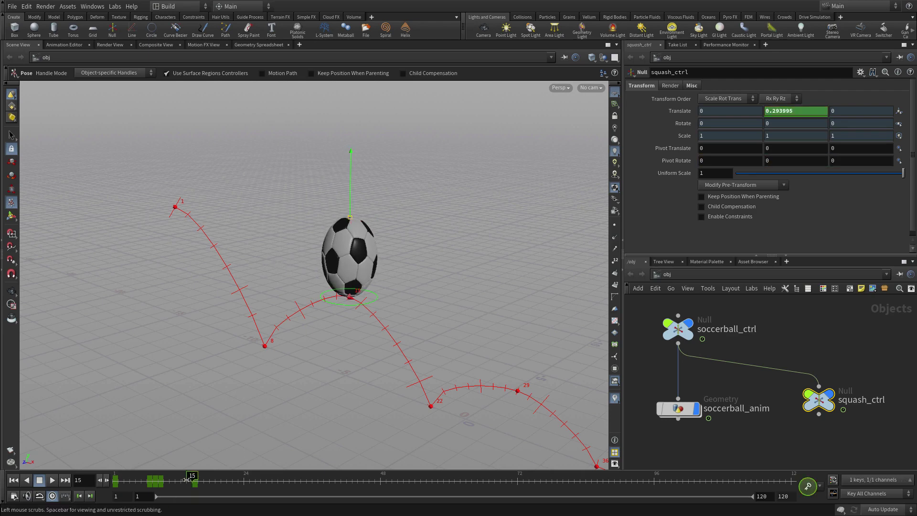
# - Make the ball round at frame 21, squash it at frame 22, and ease off at 23
pyautogui.moveTo(187, 478); pyautogui.dragTo(227, 477)
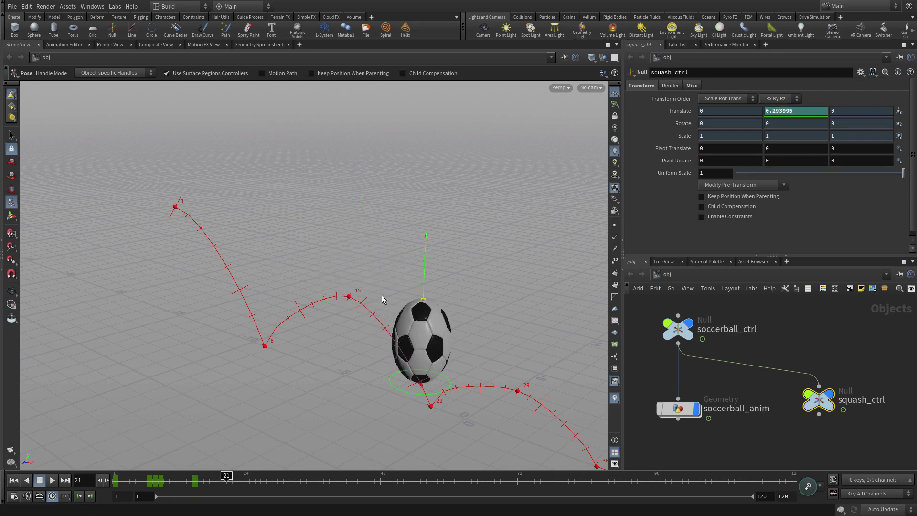
pyautogui.moveTo(426, 290); pyautogui.dragTo(424, 306)
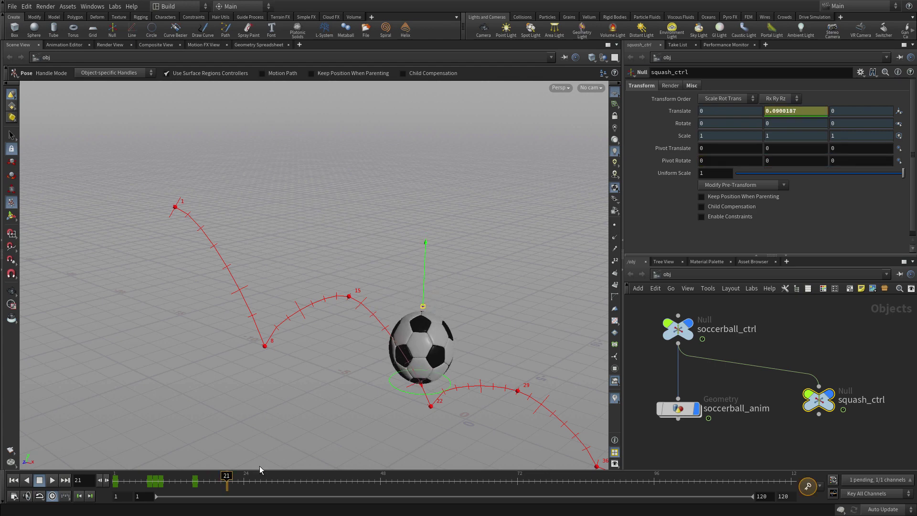
pyautogui.moveTo(229, 477); pyautogui.dragTo(232, 477)
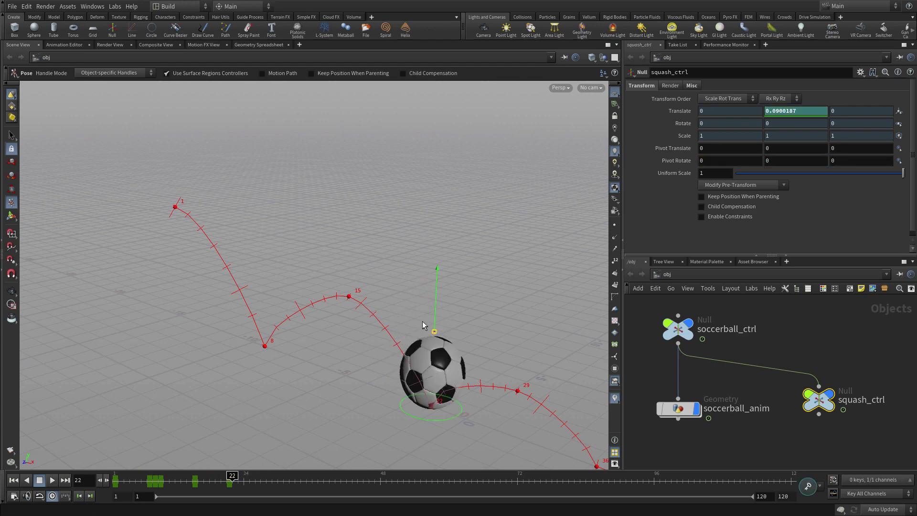
pyautogui.moveTo(434, 319); pyautogui.dragTo(434, 326)
pyautogui.moveTo(233, 477); pyautogui.dragTo(244, 479)
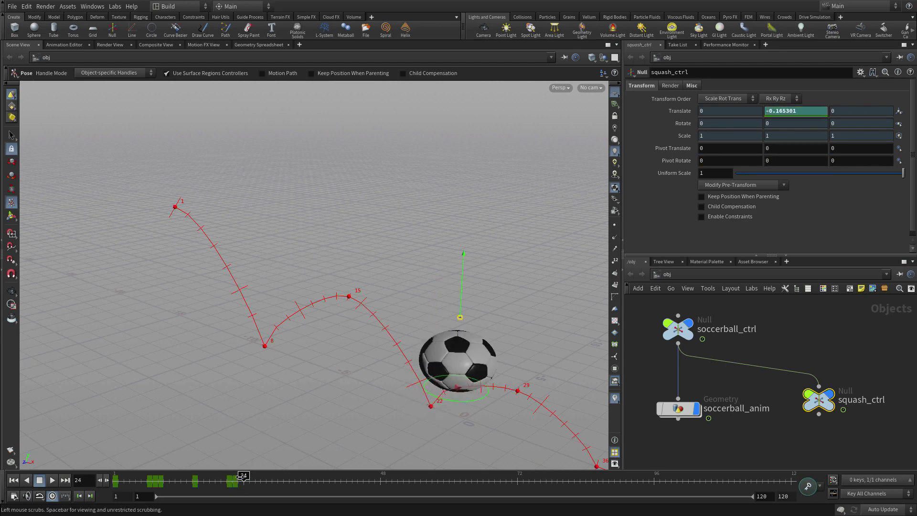
pyautogui.moveTo(241, 477); pyautogui.dragTo(237, 477)
pyautogui.moveTo(447, 311); pyautogui.dragTo(447, 305)
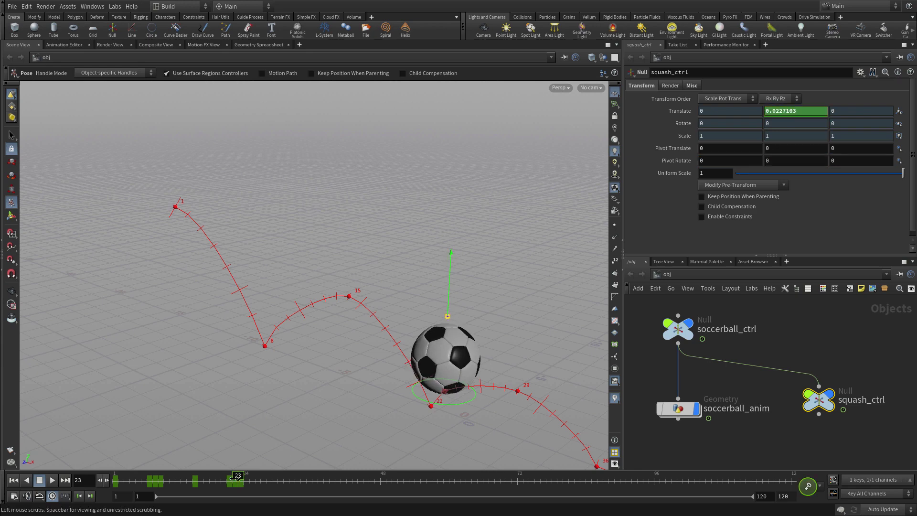
# - Key the ball stretched taller at frame 29
pyautogui.moveTo(234, 477); pyautogui.dragTo(272, 474)
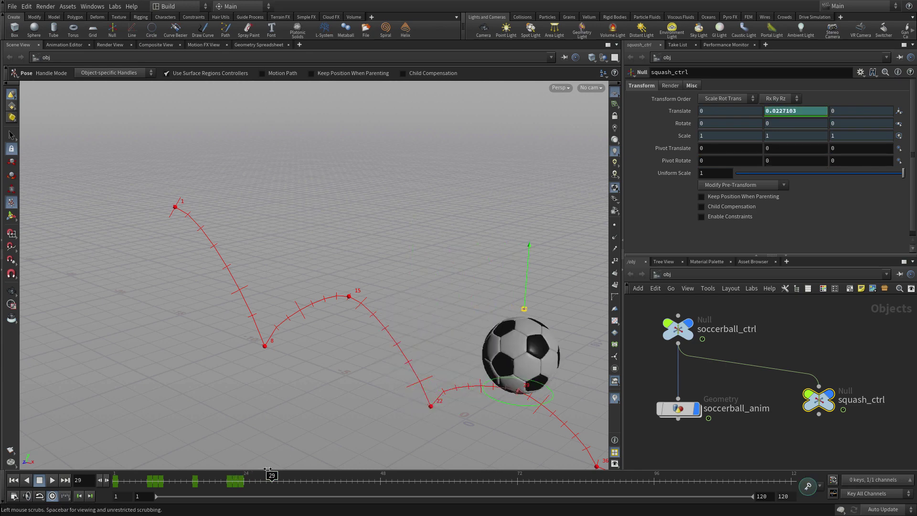
pyautogui.click(528, 286)
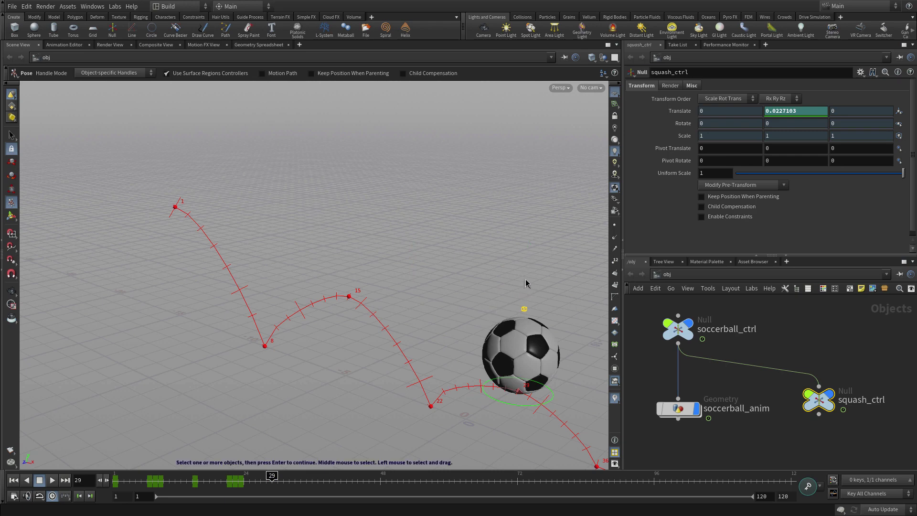
pyautogui.click(525, 310)
pyautogui.moveTo(526, 310); pyautogui.dragTo(527, 296)
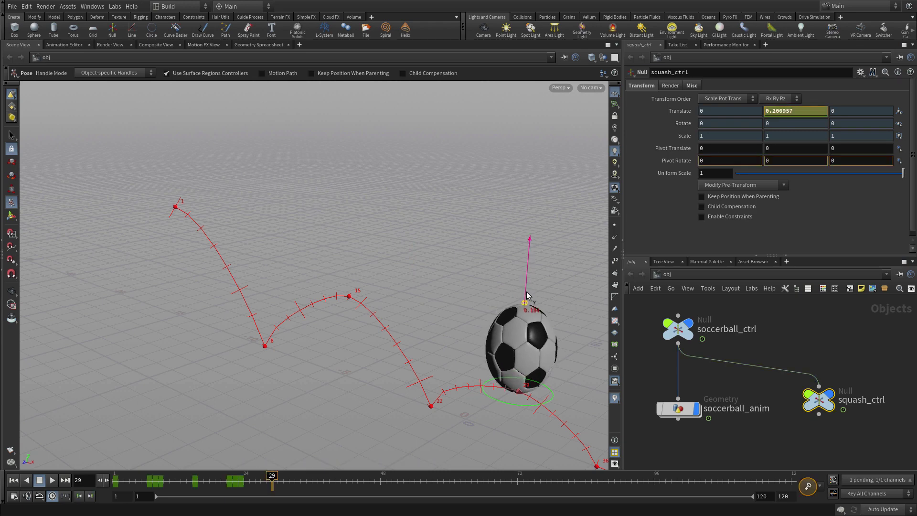
pyautogui.press('k')
pyautogui.press('Escape')
pyautogui.moveTo(339, 376); pyautogui.dragTo(172, 304)
pyautogui.click(11, 202)
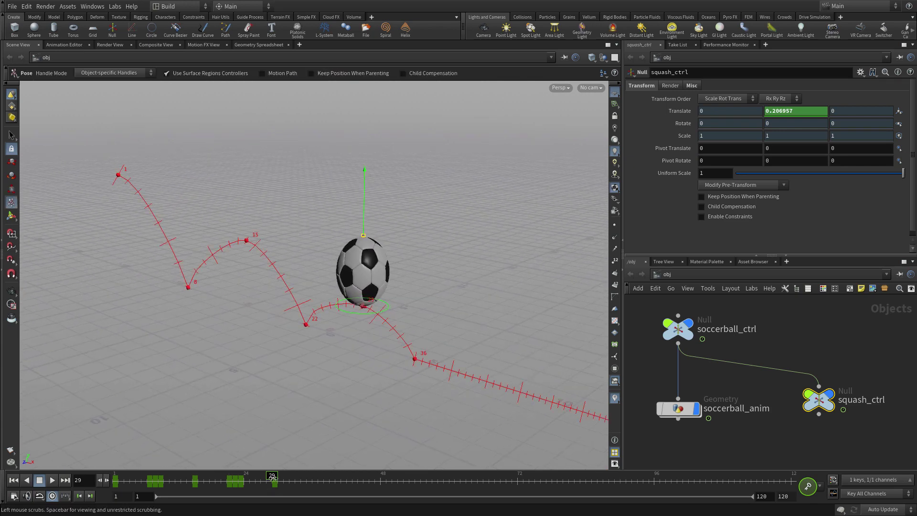
# - Key round at frame 35, squash -0.155161 at 36, stretch at 37, and height 0 at 40
pyautogui.click(278, 476)
pyautogui.moveTo(278, 476); pyautogui.dragTo(307, 475)
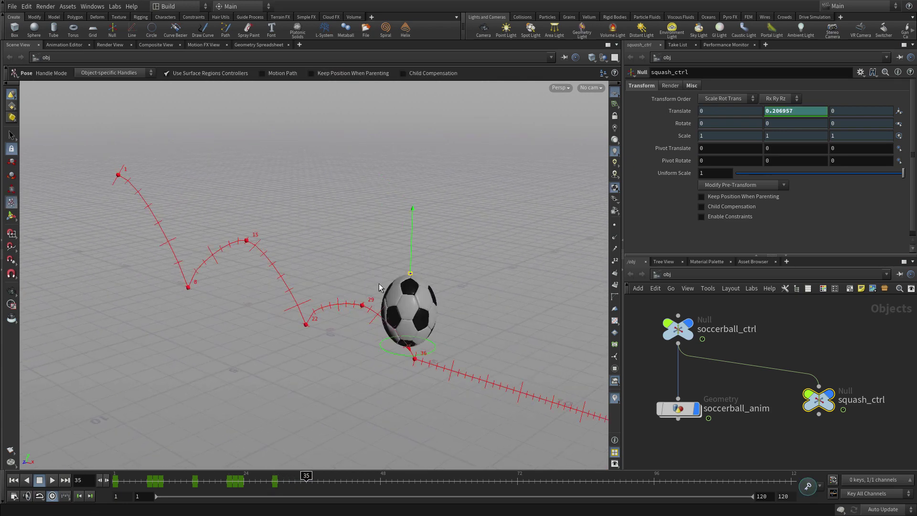
pyautogui.moveTo(411, 266); pyautogui.dragTo(410, 278)
pyautogui.press('k')
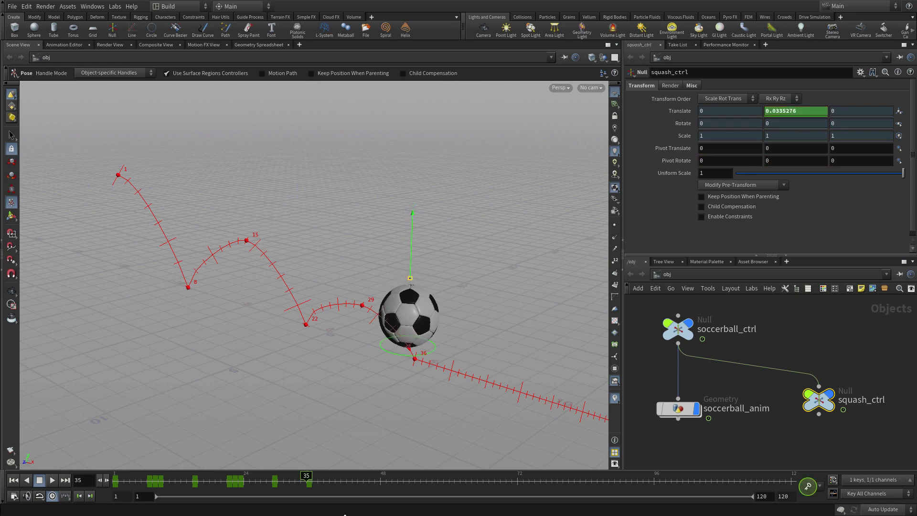
pyautogui.click(308, 476)
pyautogui.moveTo(419, 262); pyautogui.dragTo(418, 269)
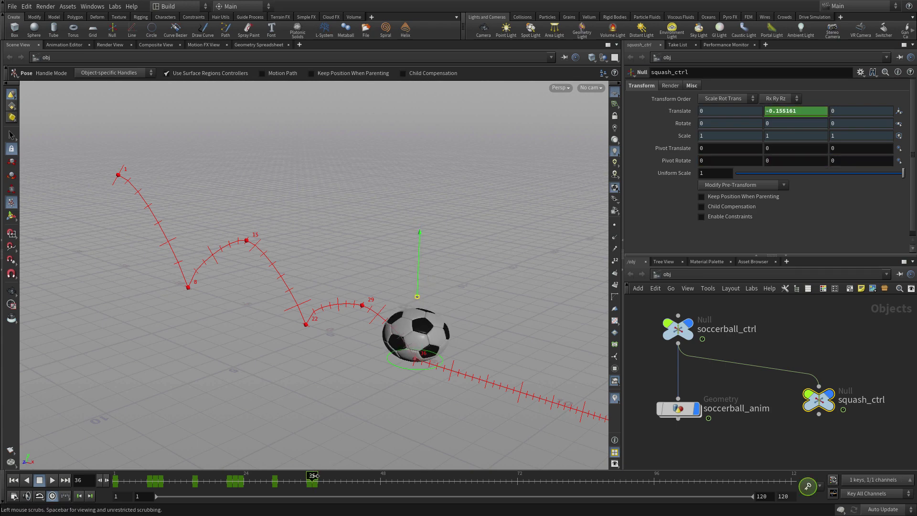
pyautogui.click(318, 476)
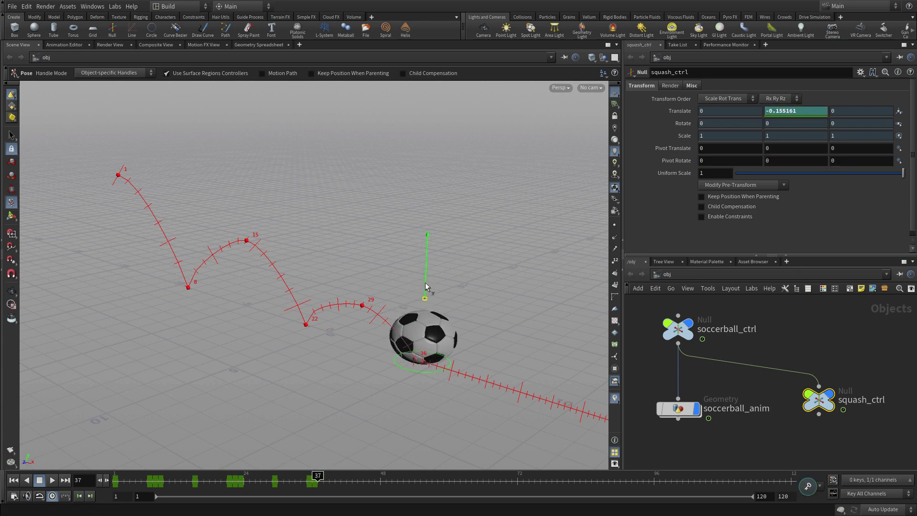
pyautogui.moveTo(426, 286); pyautogui.dragTo(426, 279)
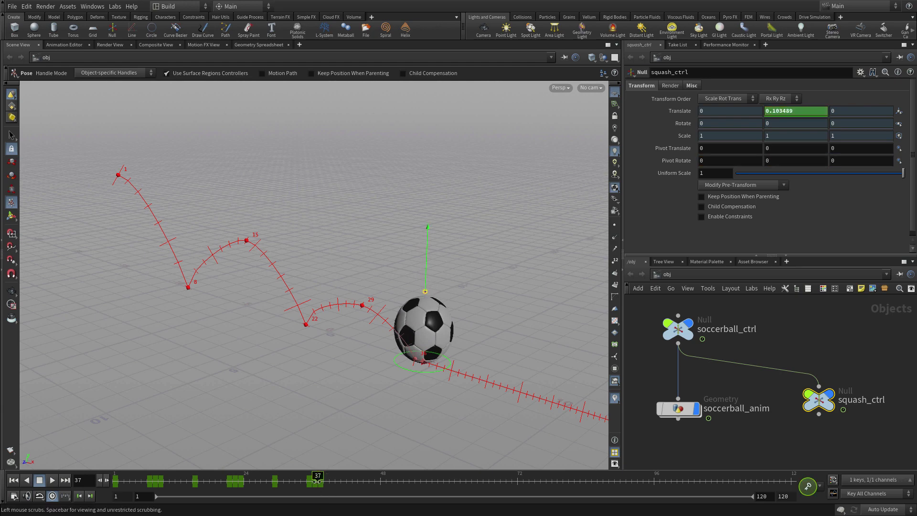
pyautogui.moveTo(316, 476); pyautogui.dragTo(335, 476)
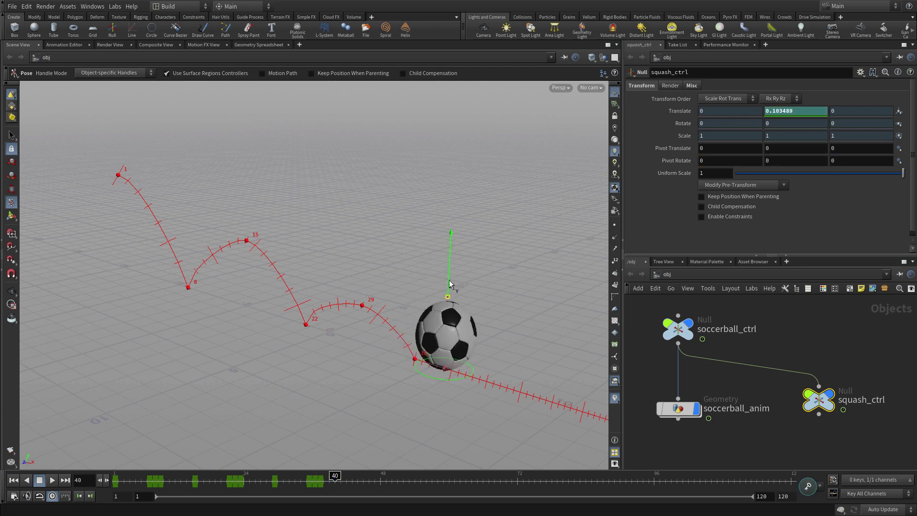
pyautogui.moveTo(450, 284); pyautogui.dragTo(450, 285)
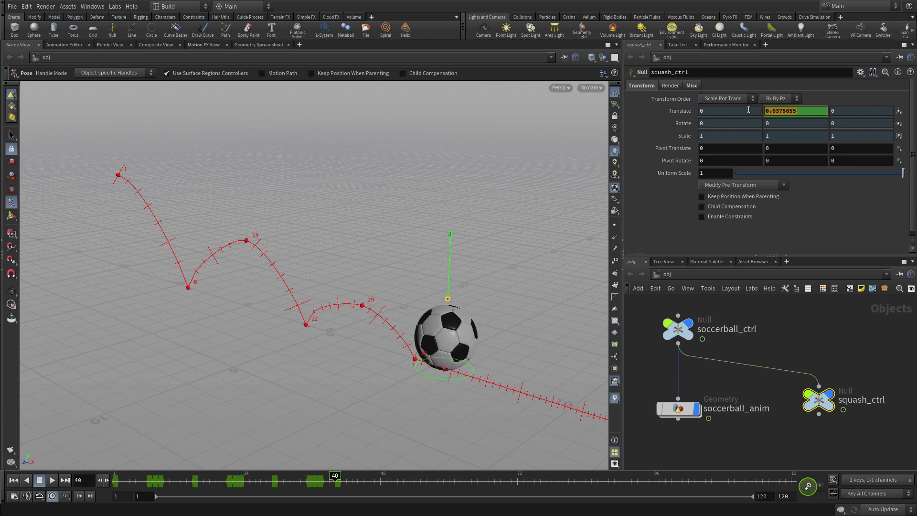
pyautogui.press('Return')
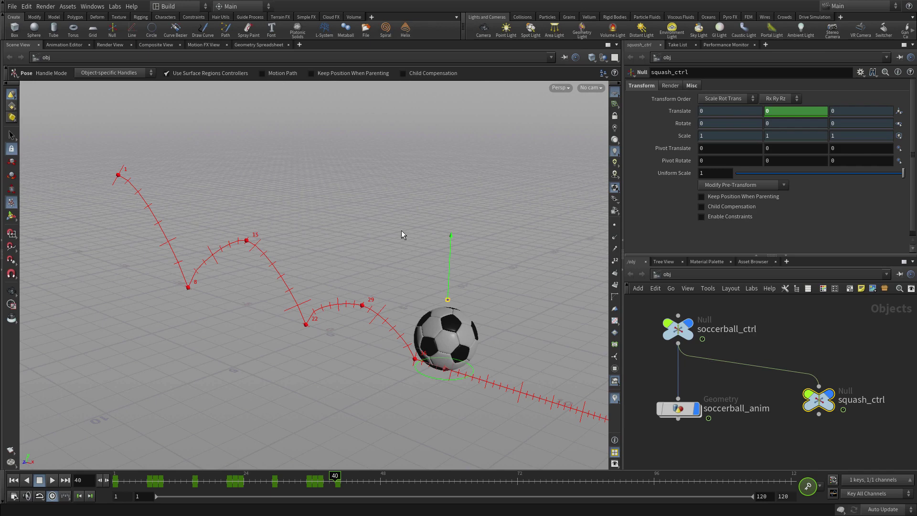
pyautogui.scroll(-3, 350, 246)
pyautogui.moveTo(352, 256); pyautogui.dragTo(272, 256, button='middle')
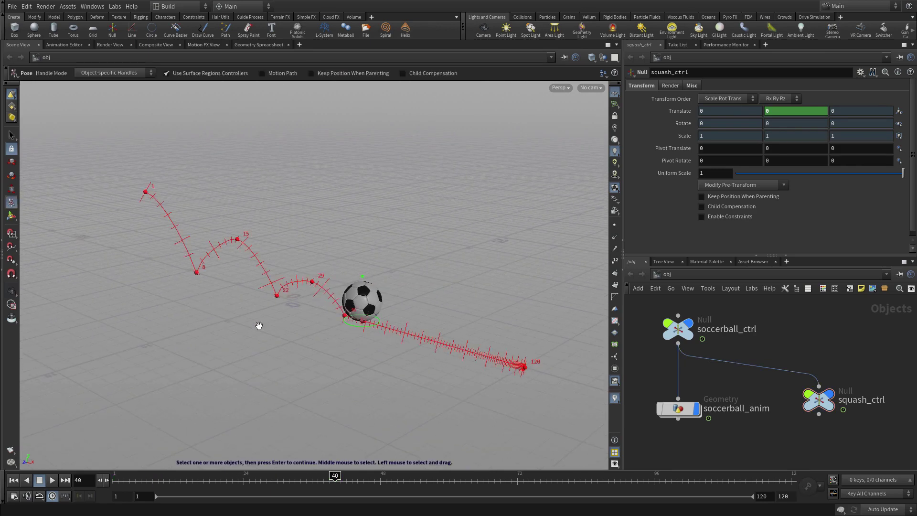
pyautogui.click(14, 481)
pyautogui.click(52, 479)
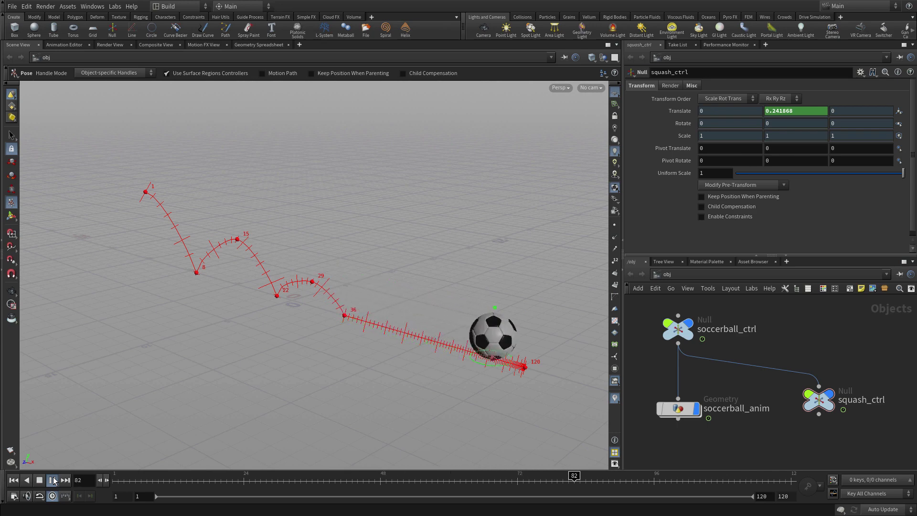
pyautogui.click(42, 481)
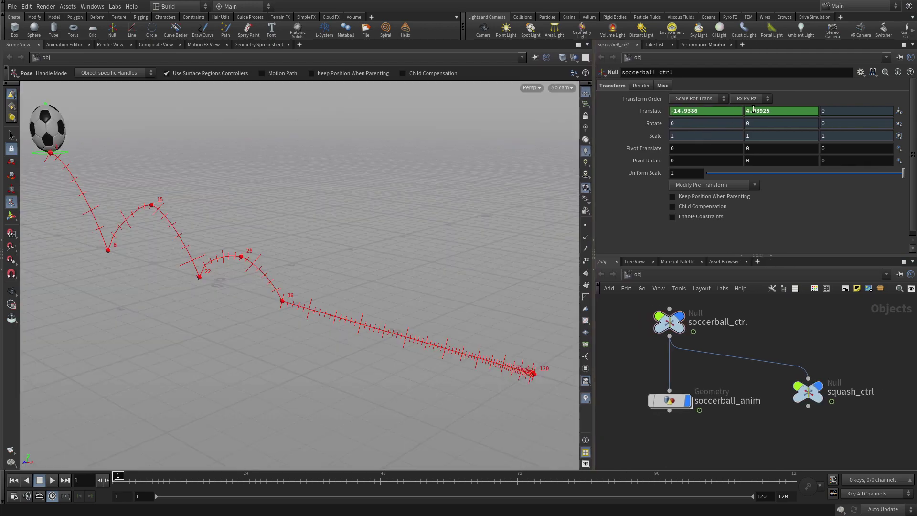
# - Add a Motion FX Noise layer to soccerball_ctrl's Translate Y with amplitude 5
pyautogui.rightClick(753, 109)
pyautogui.moveTo(811, 152)
pyautogui.click(899, 262)
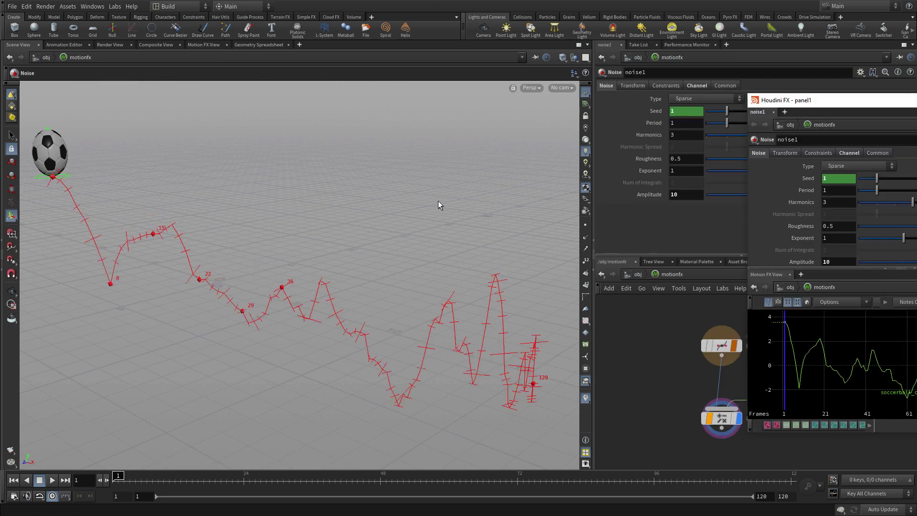
pyautogui.moveTo(877, 106); pyautogui.dragTo(640, 111)
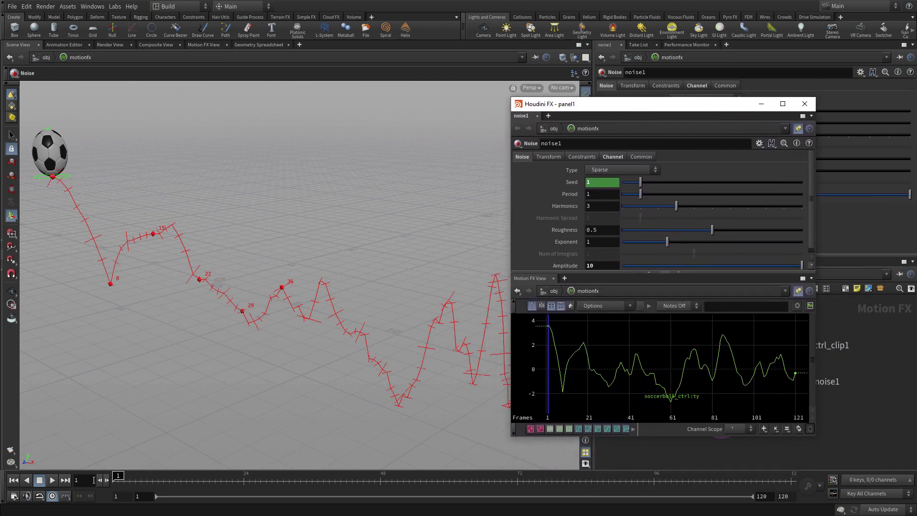
pyautogui.scroll(-1, 596, 244)
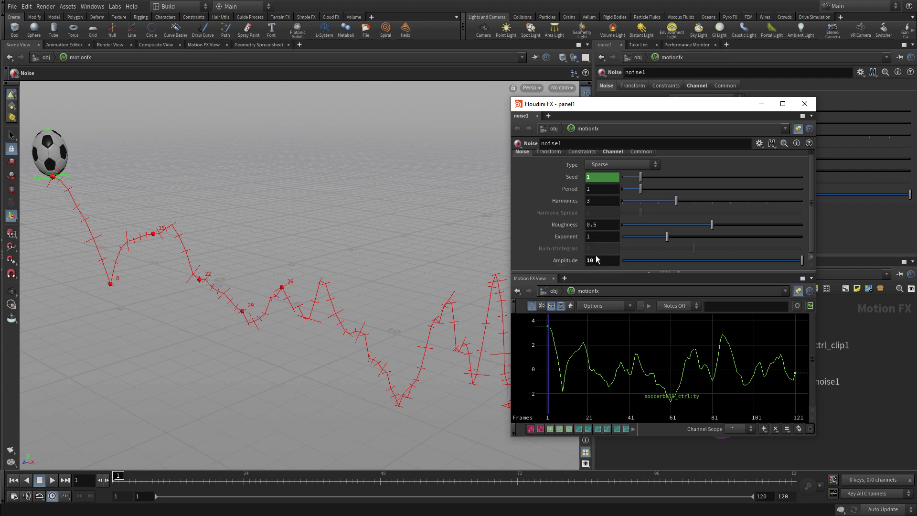
pyautogui.write('5')
pyautogui.press('Return')
# - Preview the noise, lower its amplitude to 1, and replay from frame 1
pyautogui.click(53, 480)
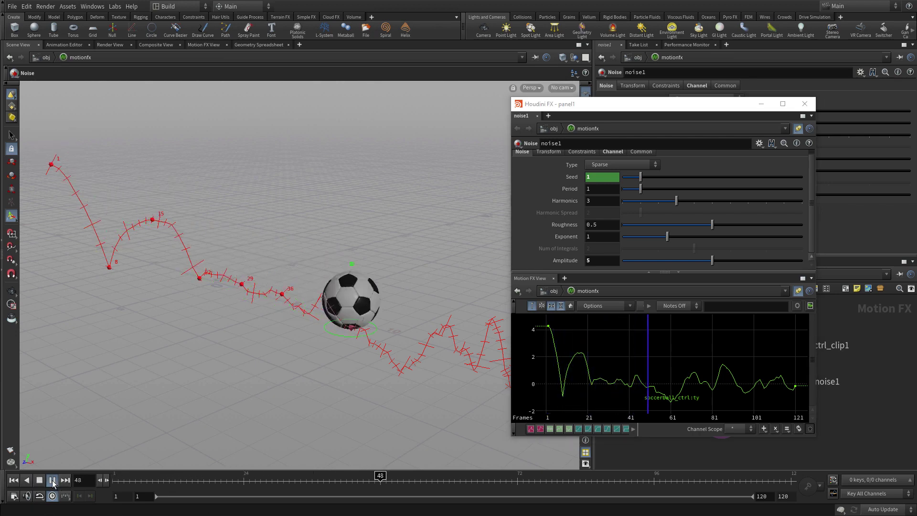
pyautogui.click(41, 482)
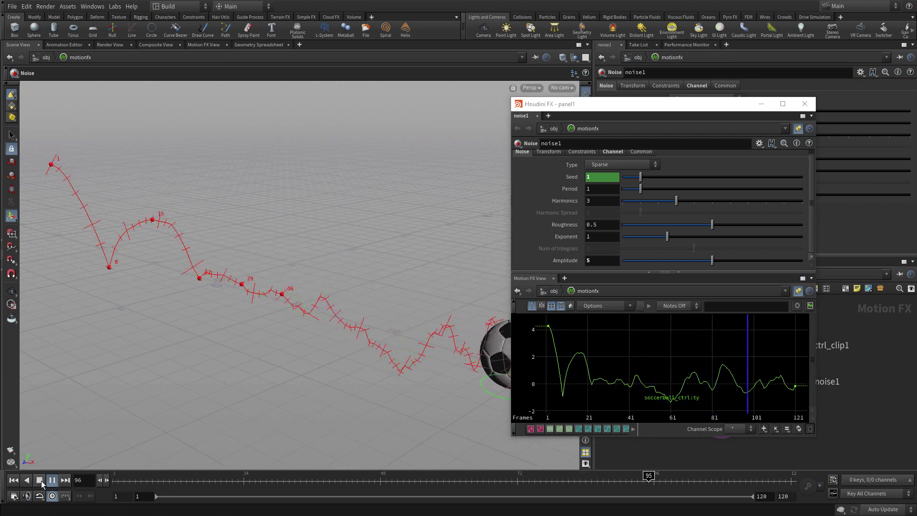
pyautogui.click(14, 481)
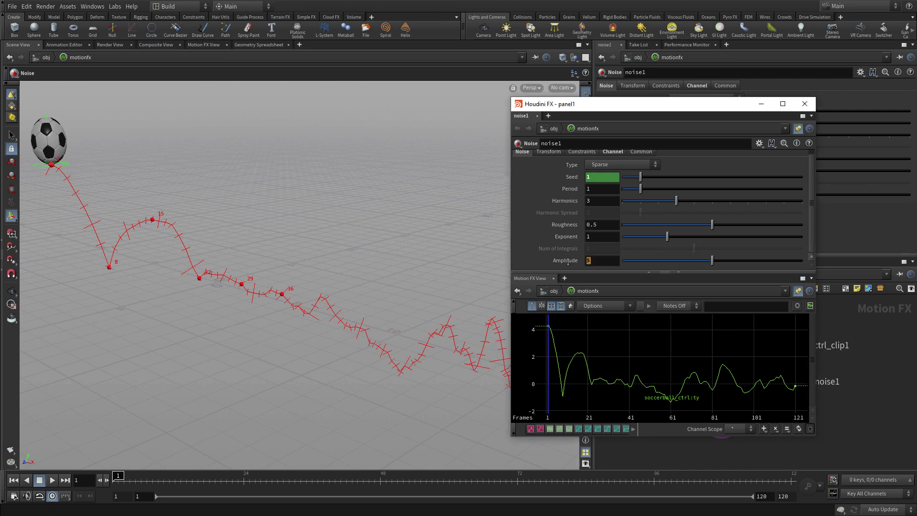
pyautogui.write('1')
pyautogui.press('Return')
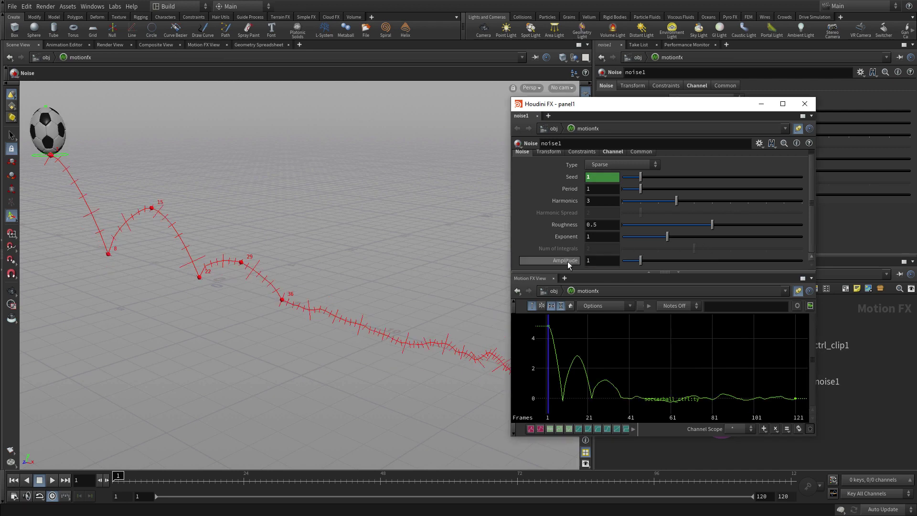
pyautogui.click(52, 481)
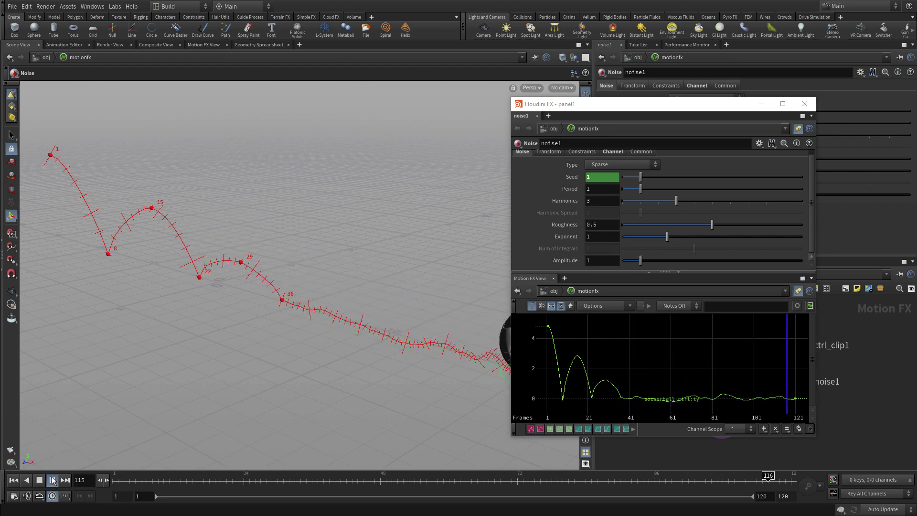
pyautogui.click(38, 482)
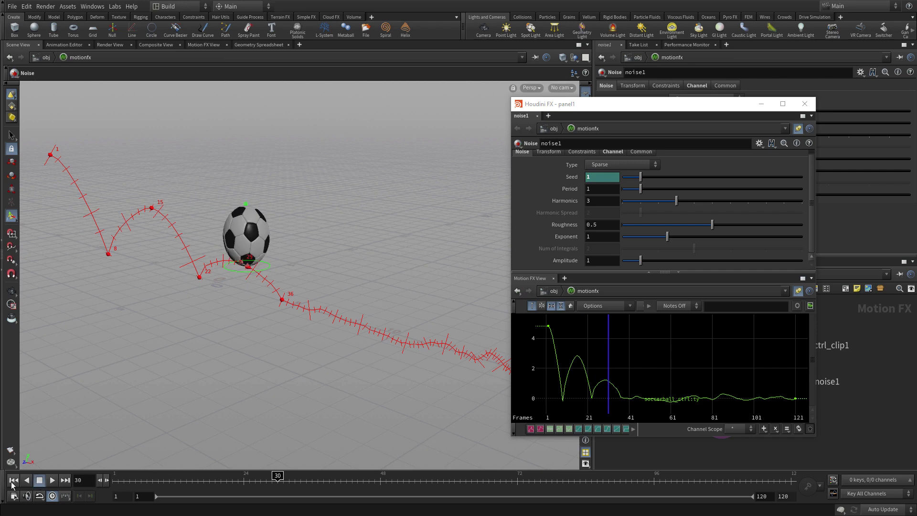
pyautogui.click(13, 481)
# - Add a Motion FX Limit layer to soccerball_ctrl's Translate Y with Minimum 0 and Maximum 6
pyautogui.click(804, 103)
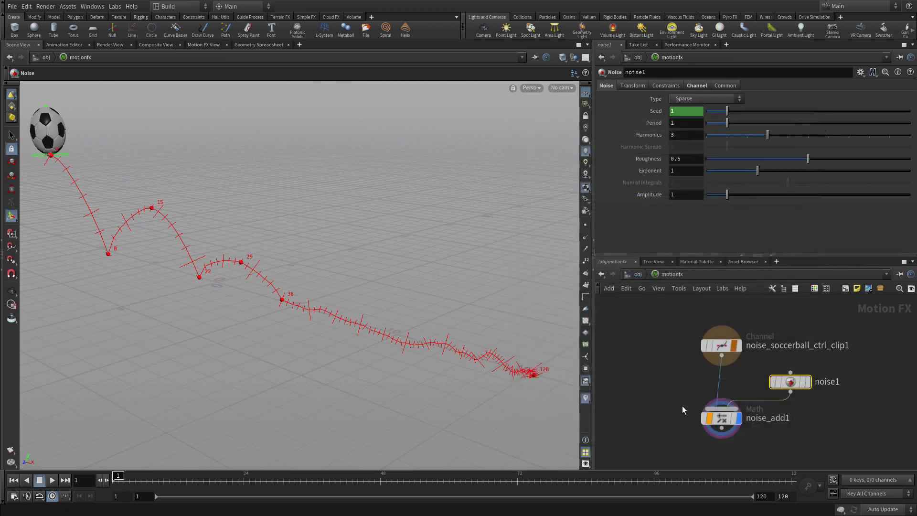
pyautogui.click(639, 274)
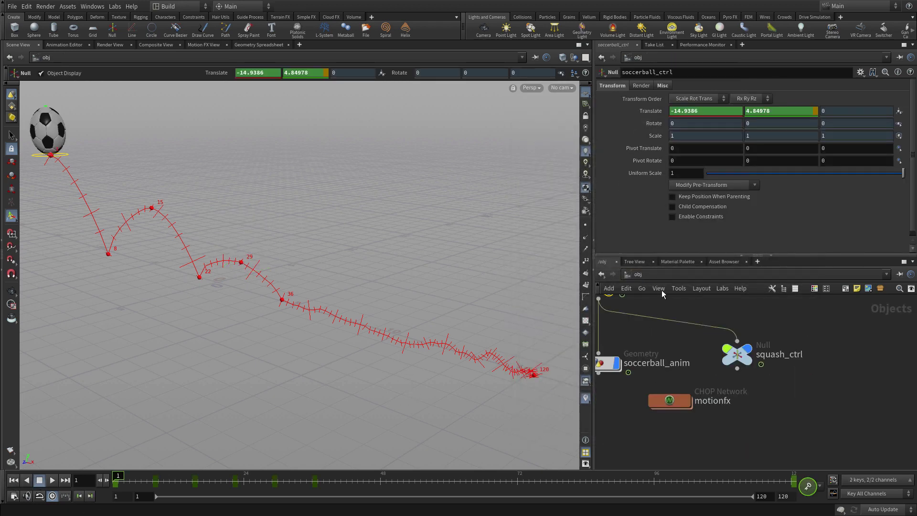
pyautogui.rightClick(753, 114)
pyautogui.moveTo(769, 156)
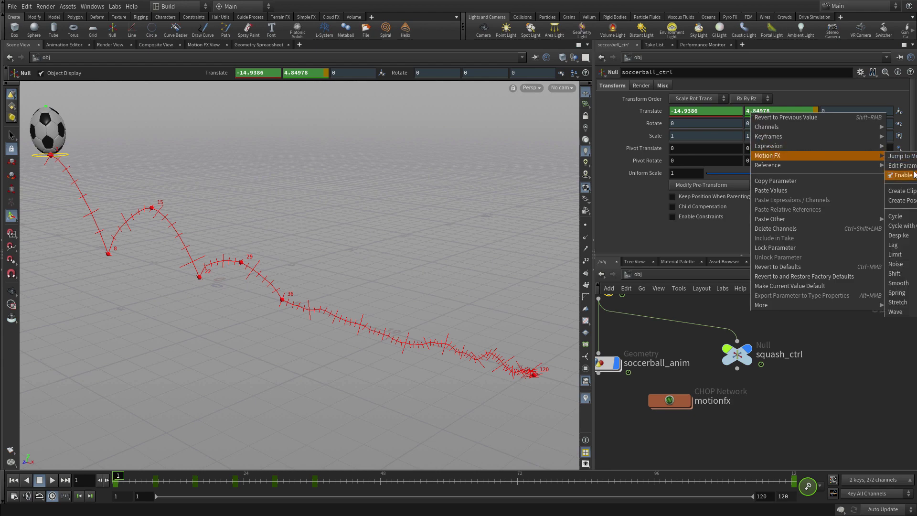
pyautogui.click(914, 256)
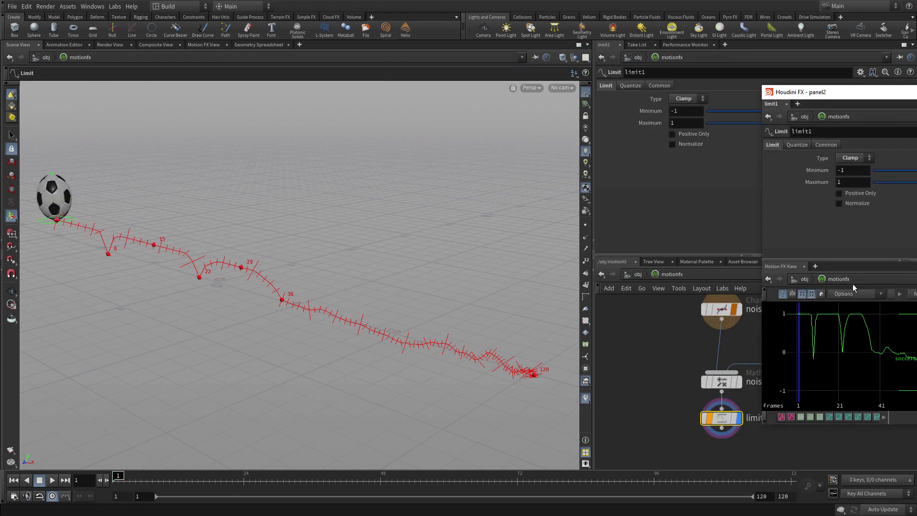
pyautogui.moveTo(886, 98); pyautogui.dragTo(603, 124)
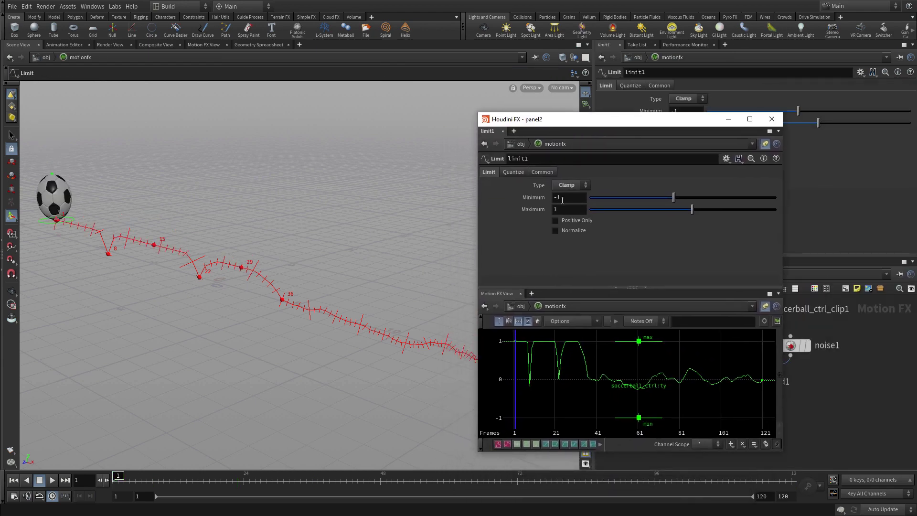
pyautogui.write('0')
pyautogui.press('Tab')
pyautogui.write('6')
pyautogui.press('Tab')
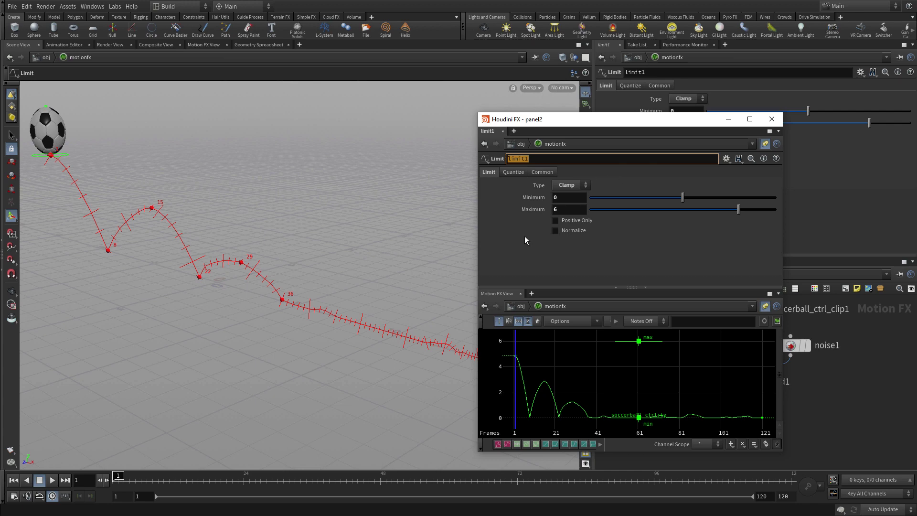
# - Play the clamped bounce, then stop and close the Limit panel
pyautogui.click(50, 480)
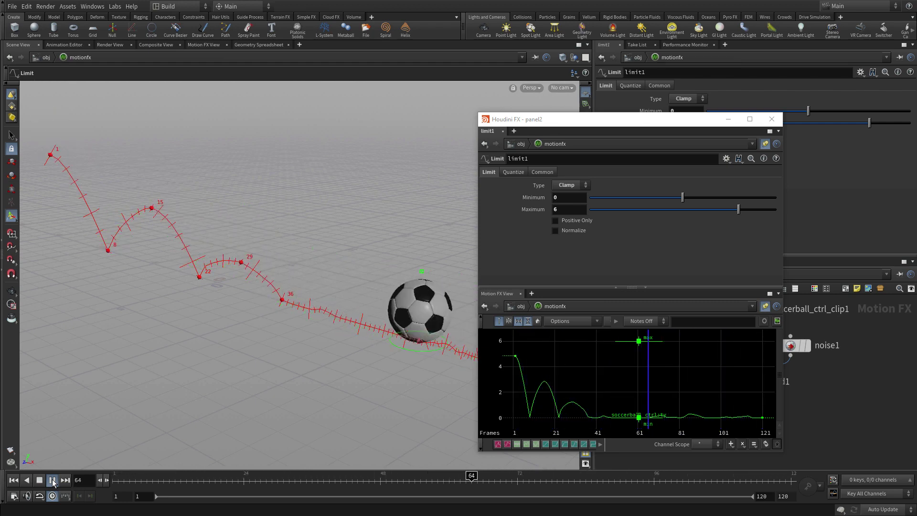
pyautogui.click(53, 480)
pyautogui.click(771, 119)
# - Key noise1's Amplitude at 1 on frame 36
pyautogui.click(789, 346)
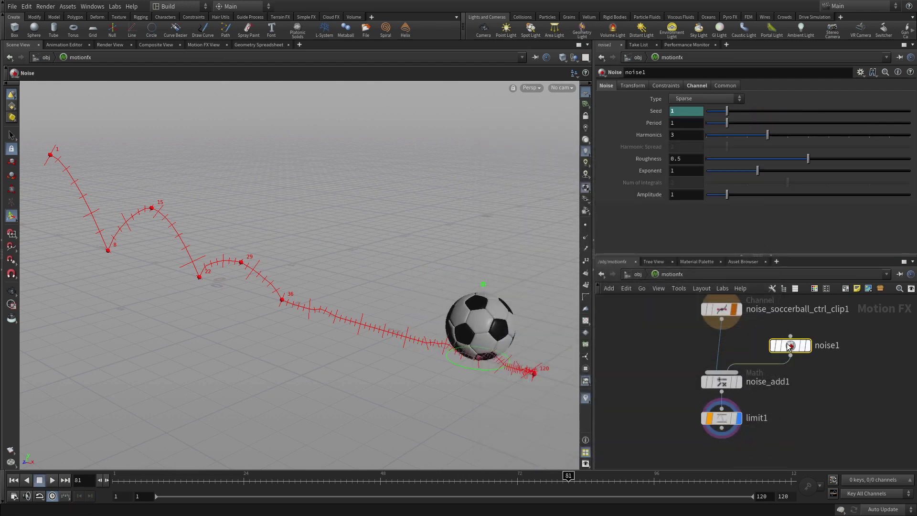
pyautogui.moveTo(786, 347)
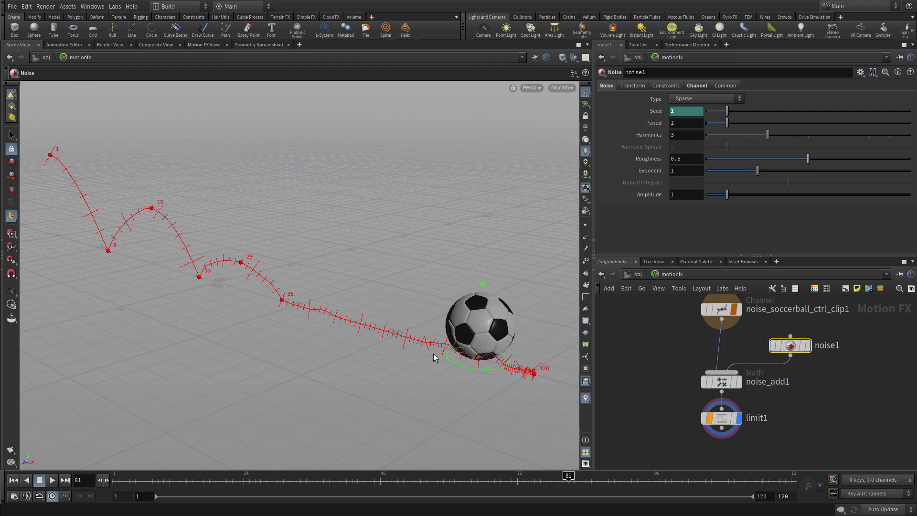
pyautogui.moveTo(146, 480); pyautogui.dragTo(312, 484)
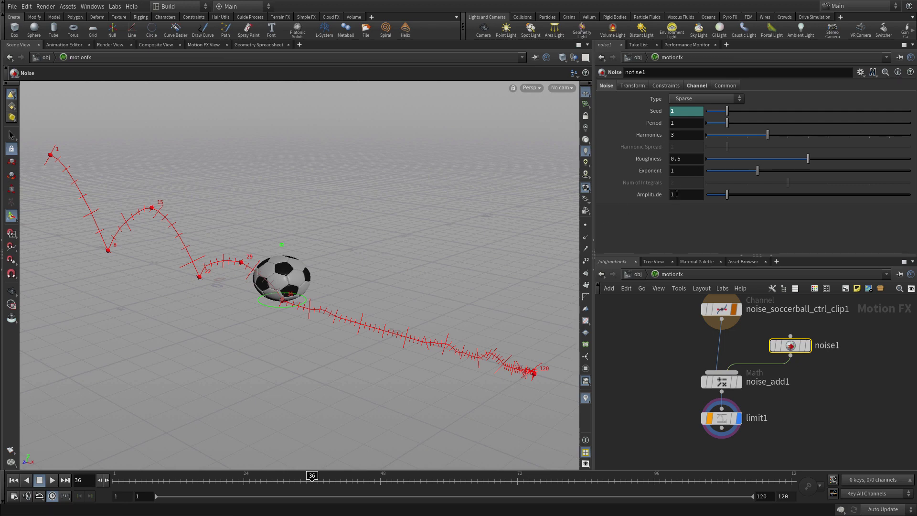
pyautogui.keyDown('alt'); pyautogui.click(676, 194); pyautogui.keyUp('alt')
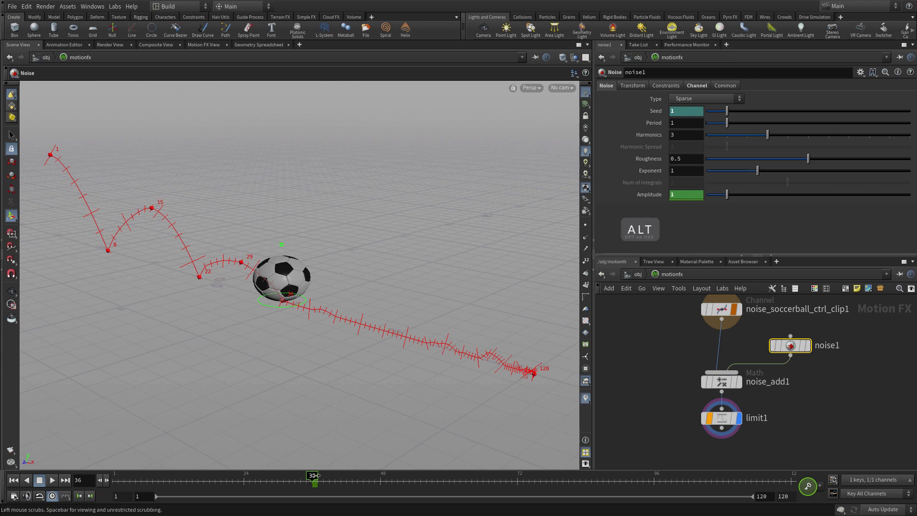
# - Key noise1's Amplitude at 0 on frame 1 and scrub to check the ramp
pyautogui.moveTo(313, 475); pyautogui.dragTo(115, 476)
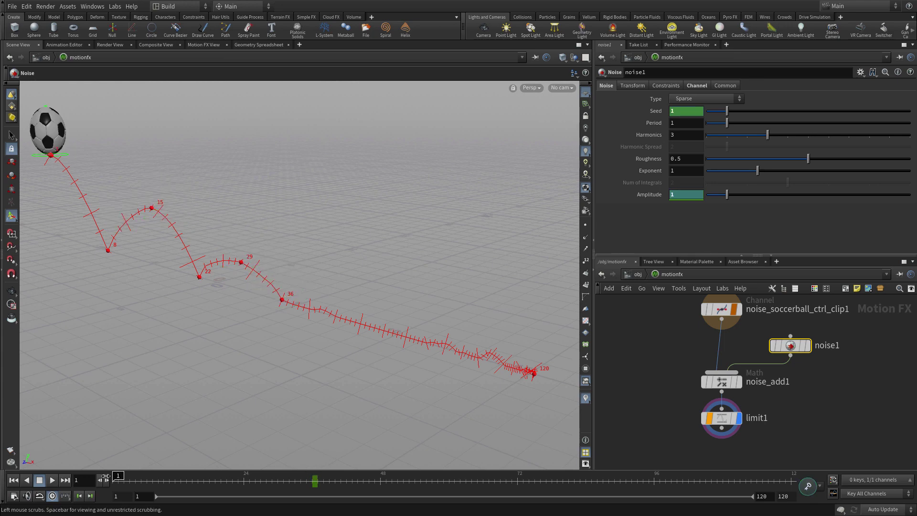
pyautogui.click(669, 195)
pyautogui.write('0')
pyautogui.press('Return')
pyautogui.press('alt')
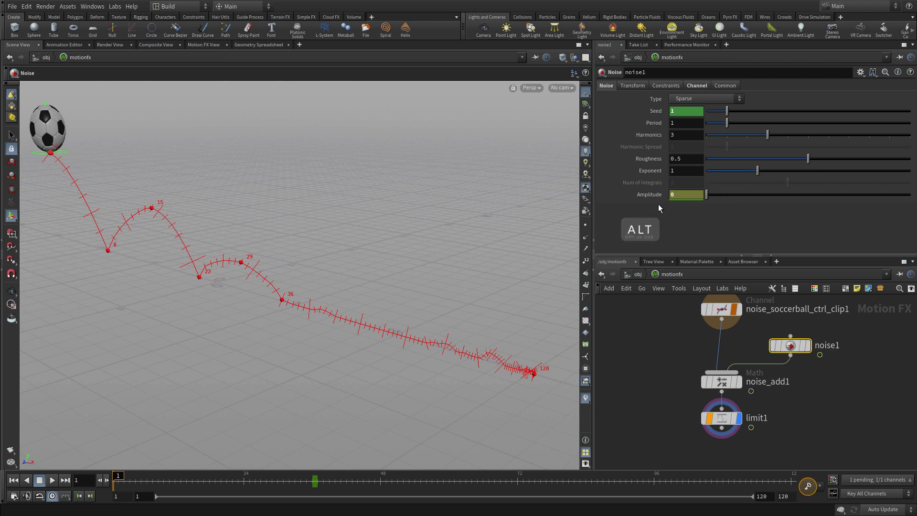
pyautogui.keyDown('alt'); pyautogui.click(655, 194); pyautogui.keyUp('alt')
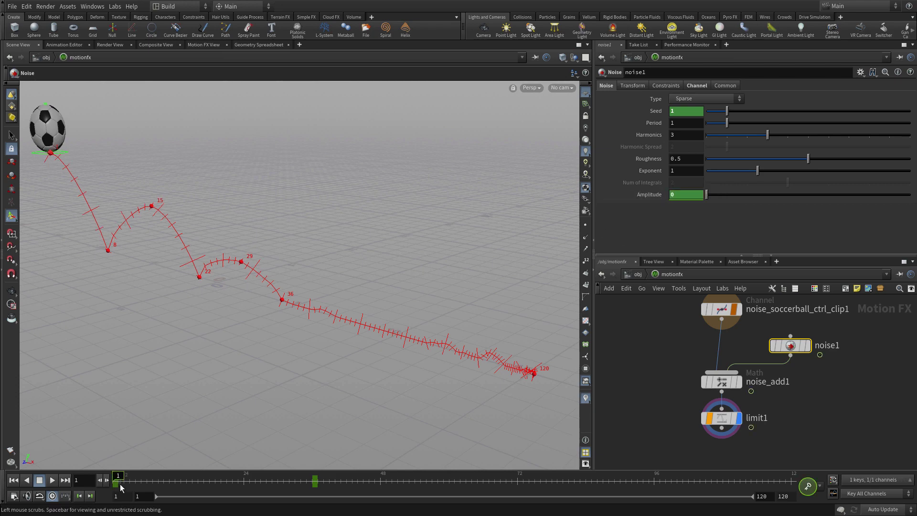
pyautogui.moveTo(118, 476)
pyautogui.mouseDown()
pyautogui.moveTo(331, 466)
pyautogui.moveTo(117, 475)
pyautogui.mouseUp()
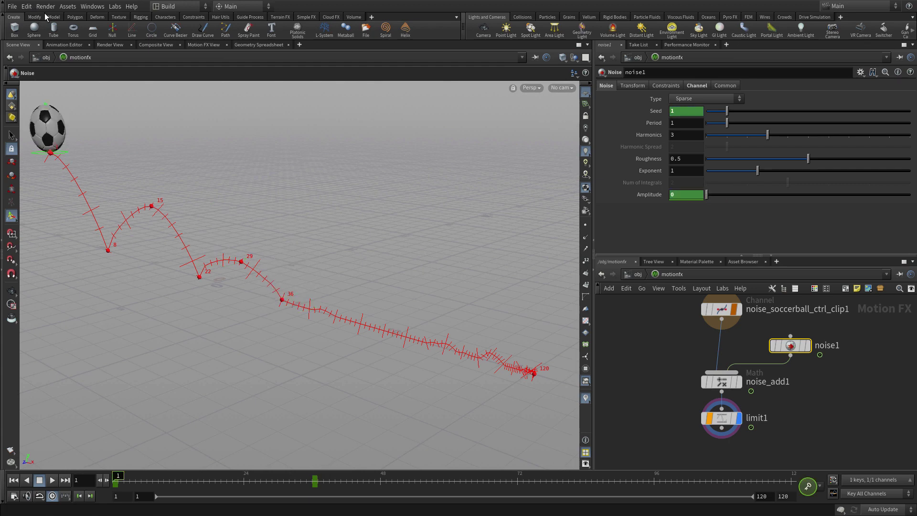
# - Set the first Amplitude key's function to constant() in the Animation Editor
pyautogui.click(62, 44)
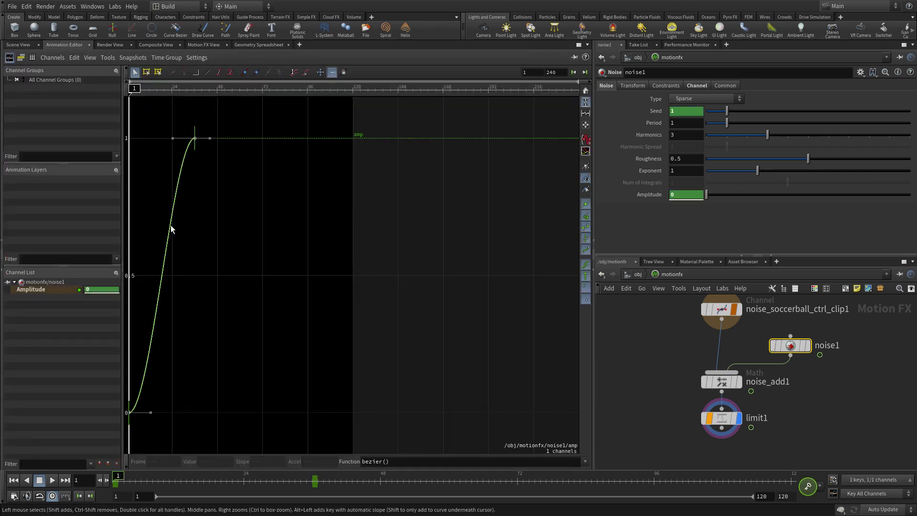
pyautogui.click(197, 138)
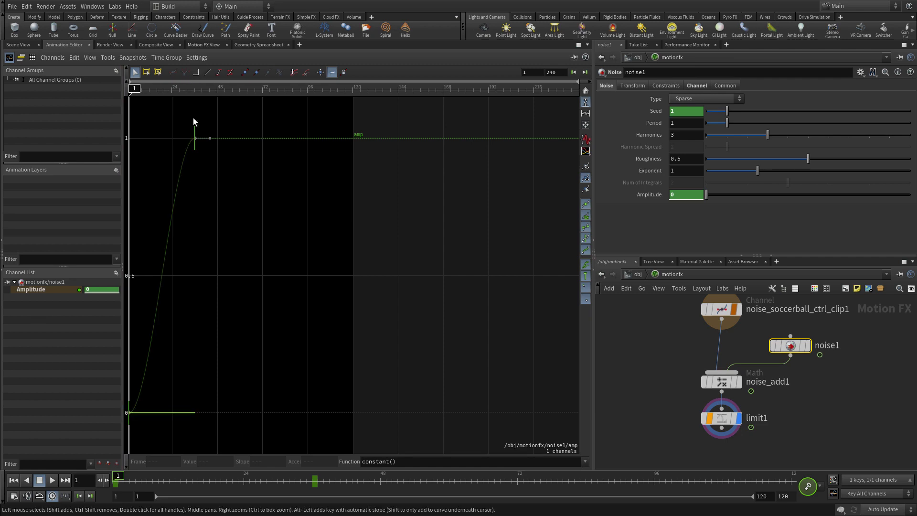
pyautogui.click(18, 44)
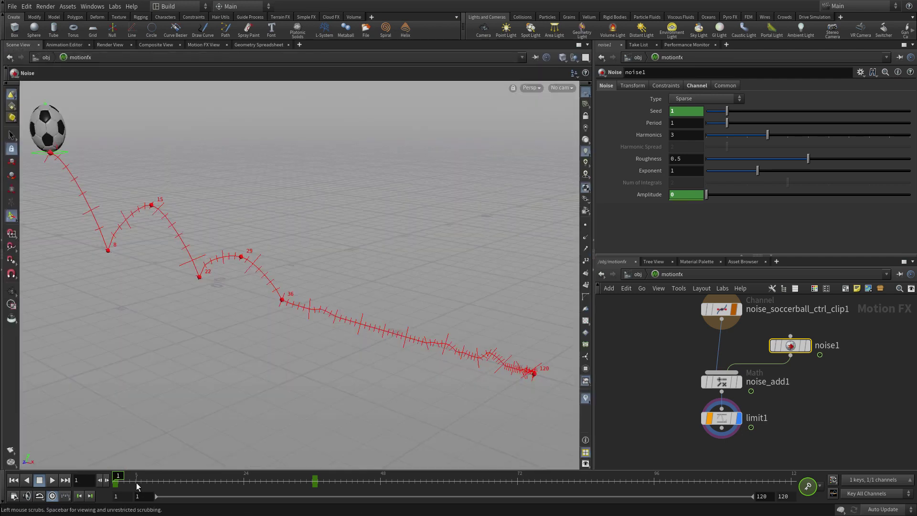
# - Play the animation to check the noise appears only after frame 36, then rewind
pyautogui.moveTo(118, 477); pyautogui.dragTo(43, 446)
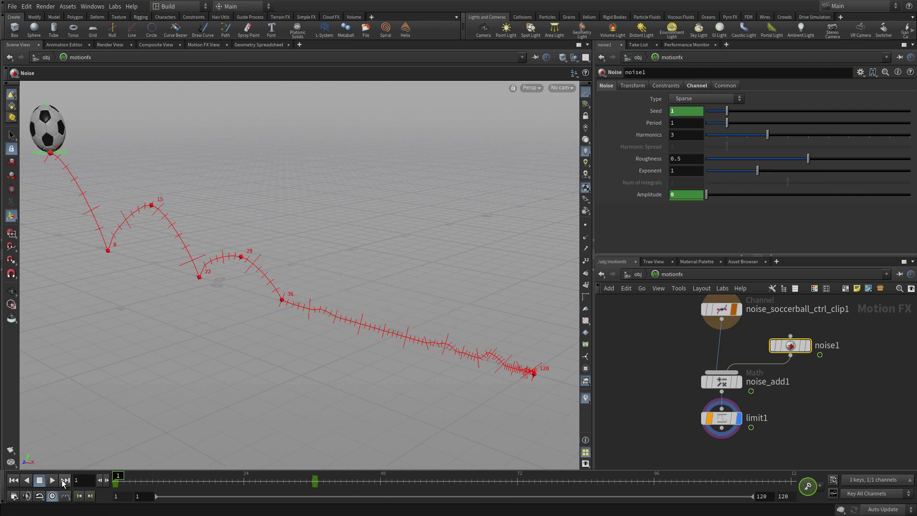
pyautogui.click(52, 480)
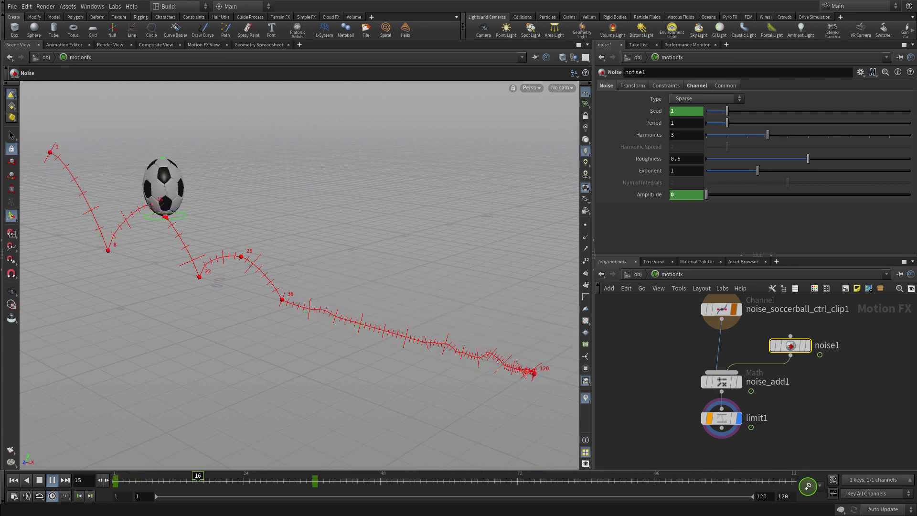
pyautogui.click(39, 480)
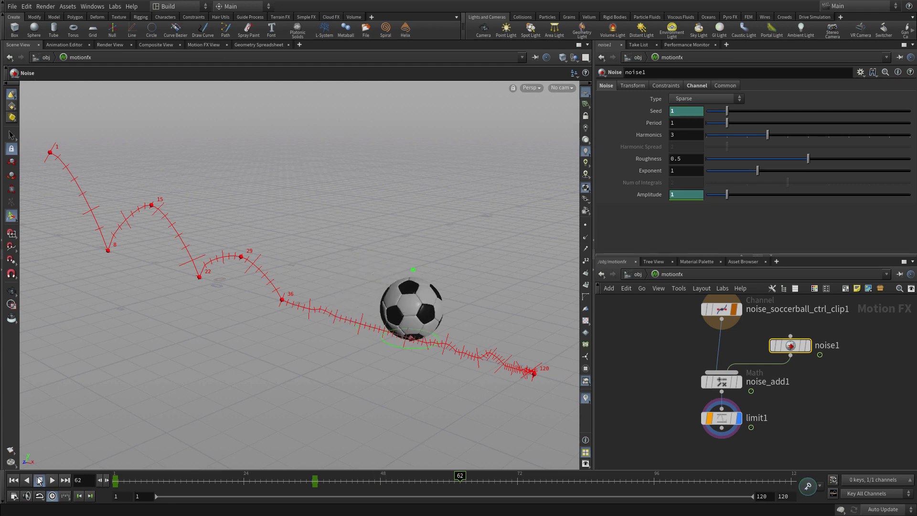
pyautogui.click(11, 480)
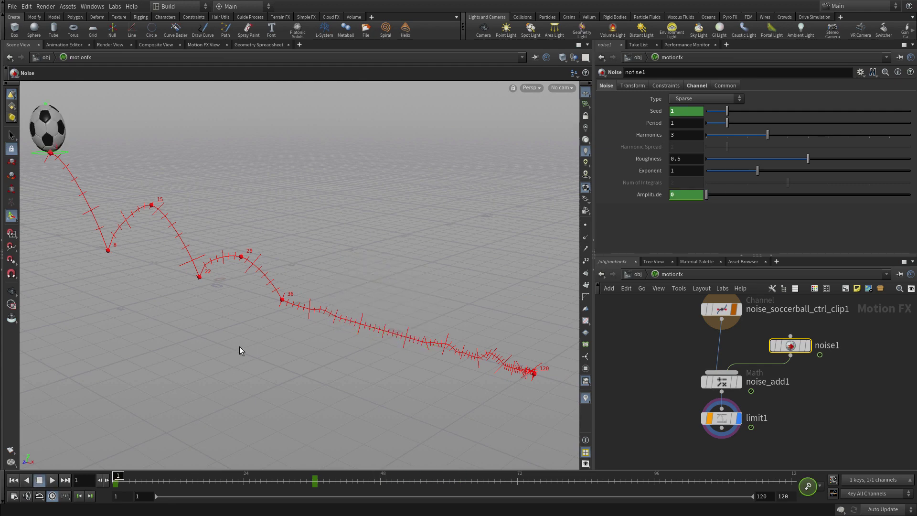
# - Frame the bounce path, then uncheck Display on the red motion path
pyautogui.press('Escape')
pyautogui.moveTo(301, 338); pyautogui.dragTo(296, 319)
pyautogui.moveTo(295, 319); pyautogui.dragTo(304, 362, button='middle')
pyautogui.moveTo(306, 361)
pyautogui.mouseDown()
pyautogui.moveTo(331, 352)
pyautogui.moveTo(303, 346)
pyautogui.moveTo(328, 346)
pyautogui.moveTo(321, 368)
pyautogui.mouseUp()
pyautogui.press('Return')
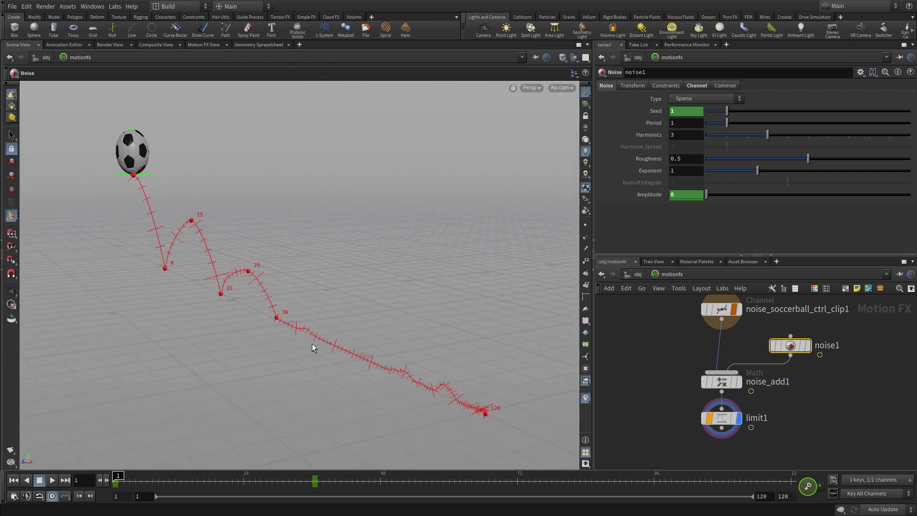
pyautogui.rightClick(249, 270)
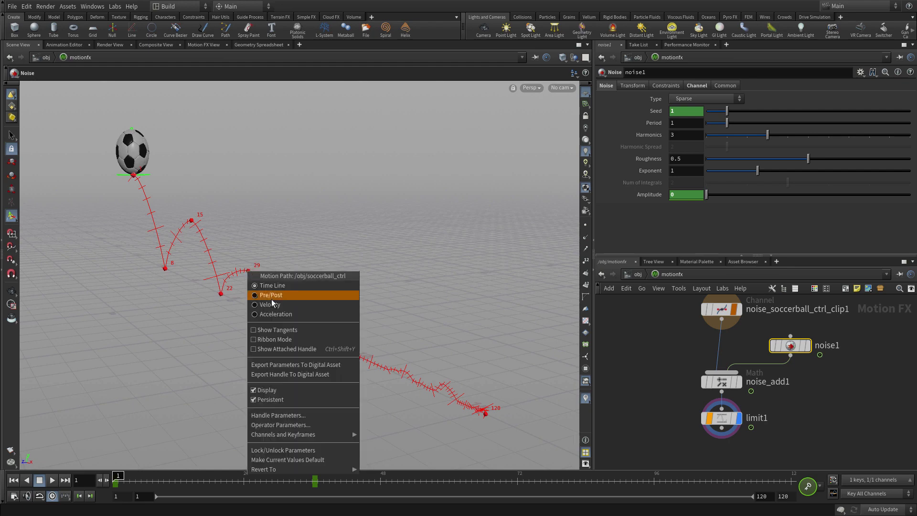
pyautogui.click(295, 394)
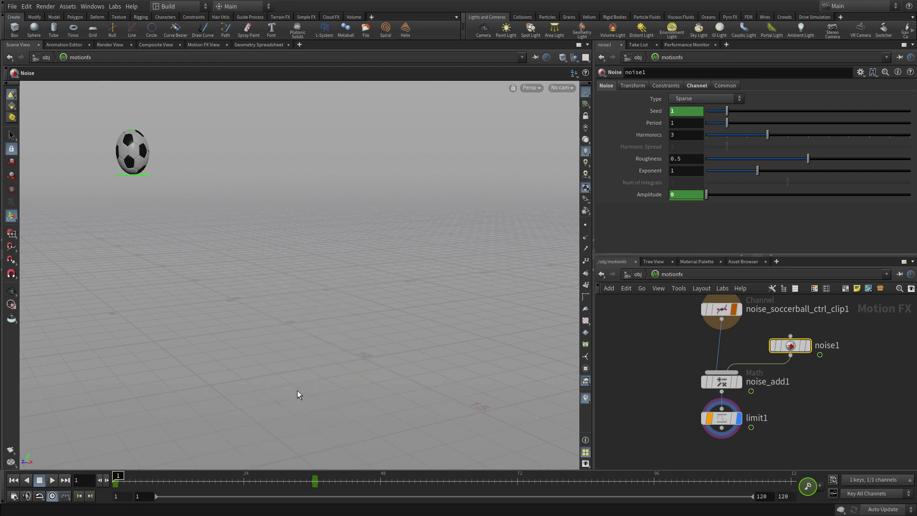
# - Render a 1280x720 flipbook of frames 1–120, then play it from frame 1 in MPlay
pyautogui.click(10, 450)
pyautogui.click(202, 424)
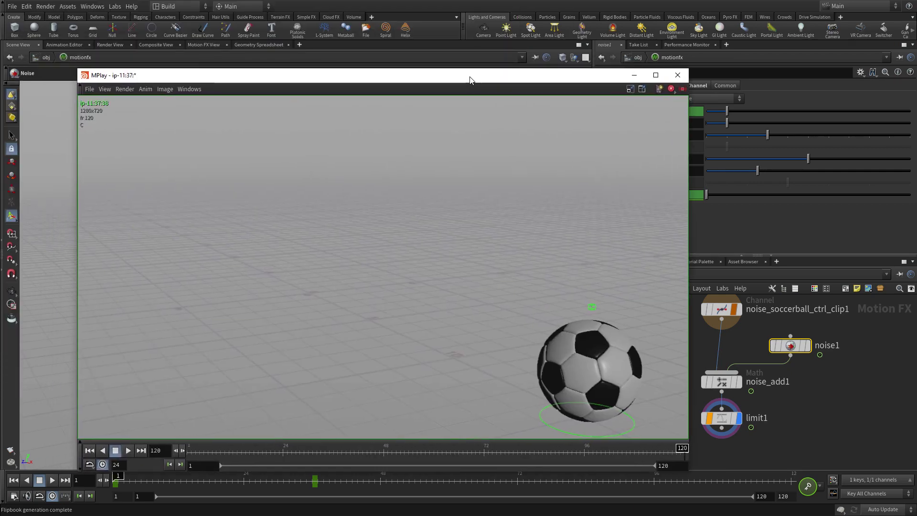
pyautogui.moveTo(471, 78); pyautogui.dragTo(483, 57)
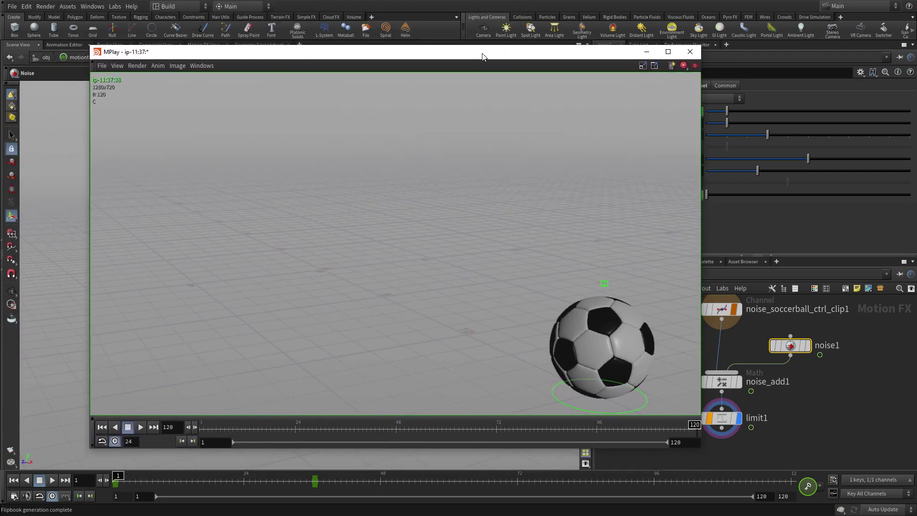
pyautogui.moveTo(217, 432); pyautogui.dragTo(186, 429)
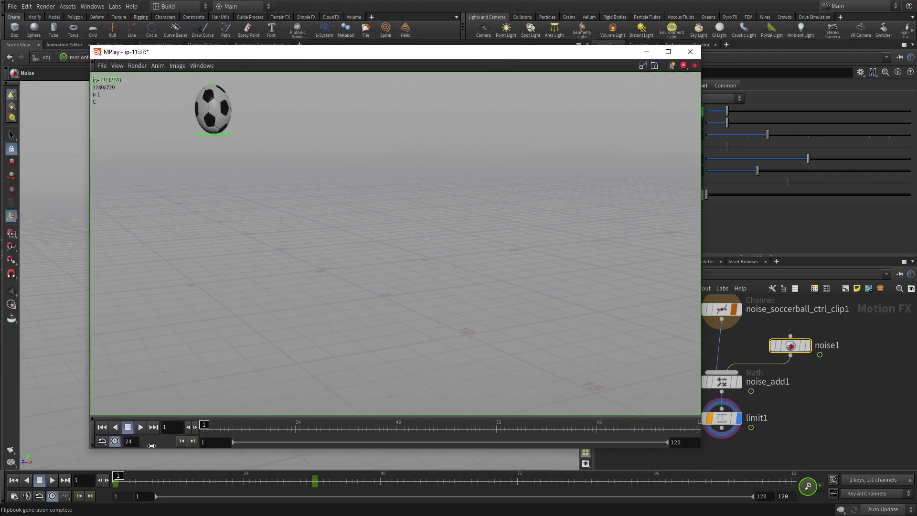
pyautogui.click(141, 427)
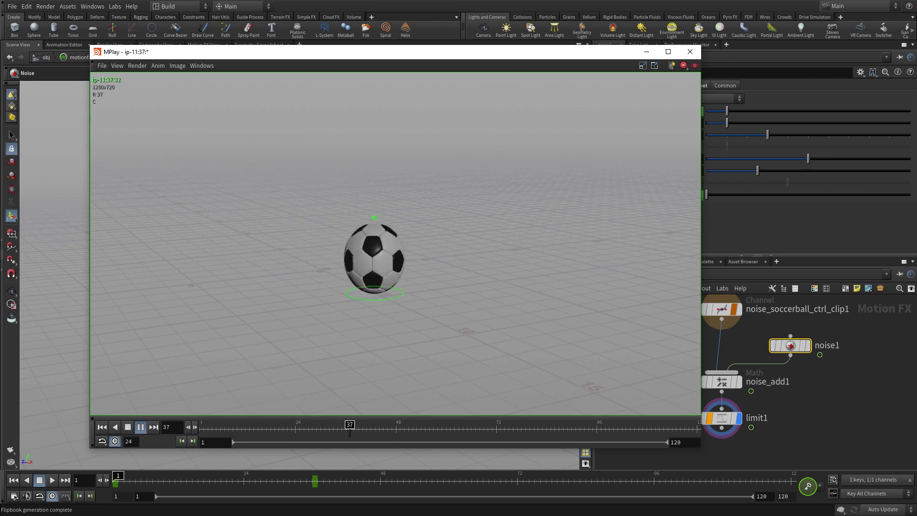